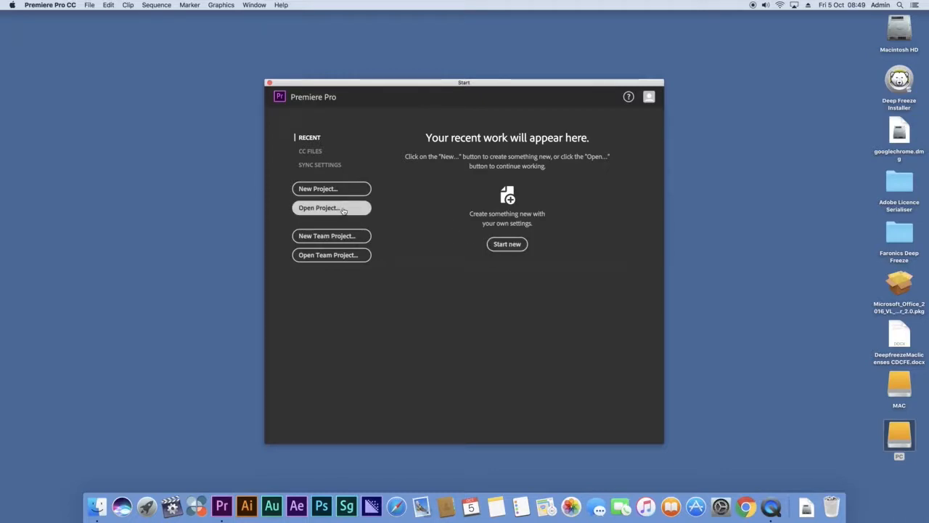
Step: Create a new project named Physics, stored in a new Physics folder on the Desktop
{"action": "left_click", "coordinate": [332, 188]}
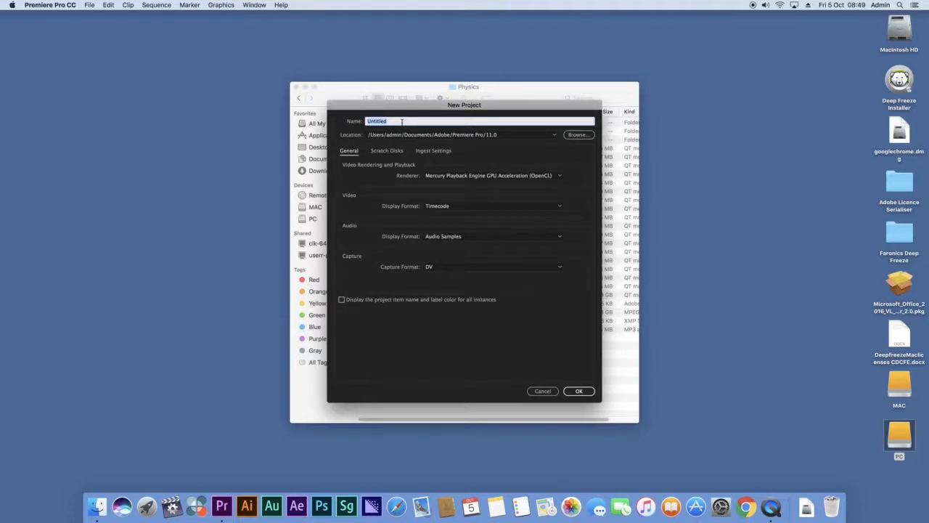
{"action": "type", "text": "Physics"}
{"action": "left_click", "coordinate": [581, 137]}
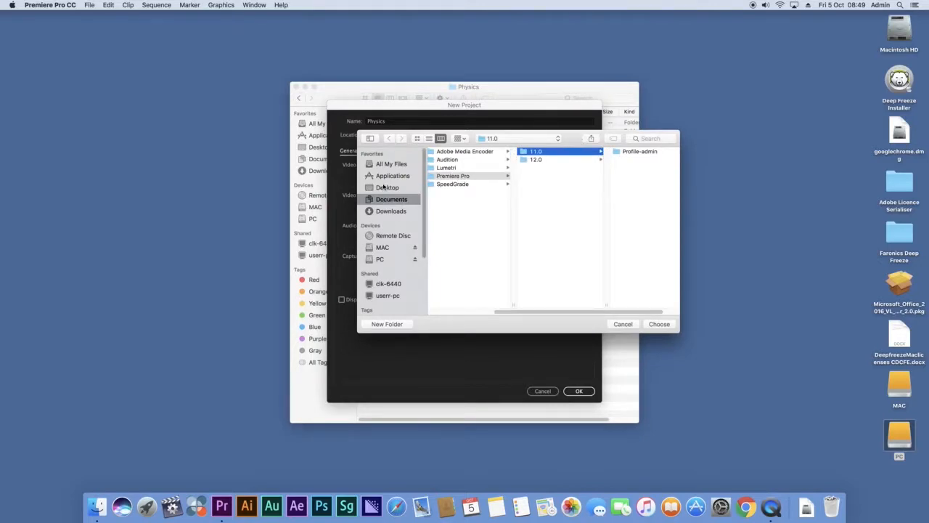
{"action": "left_click", "coordinate": [385, 188]}
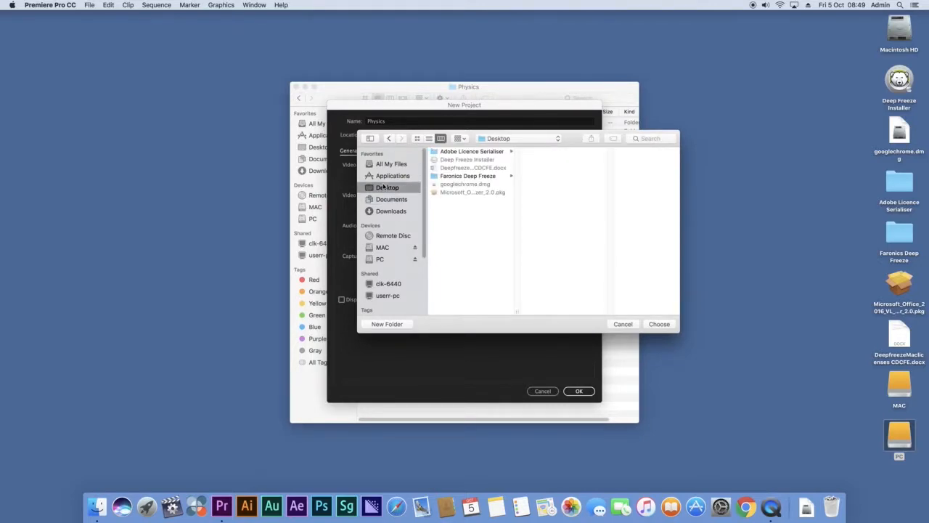
{"action": "left_click", "coordinate": [387, 324]}
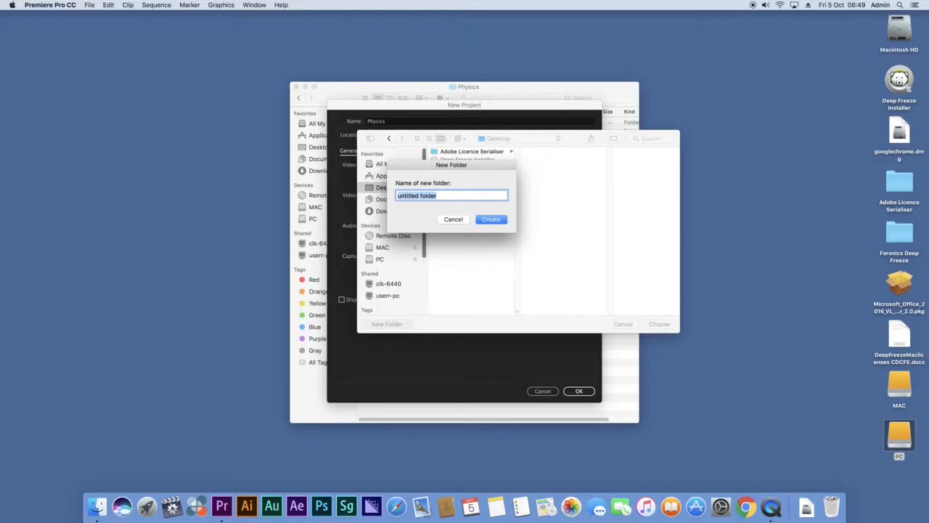
{"action": "type", "text": "Physics"}
{"action": "key", "text": "Return"}
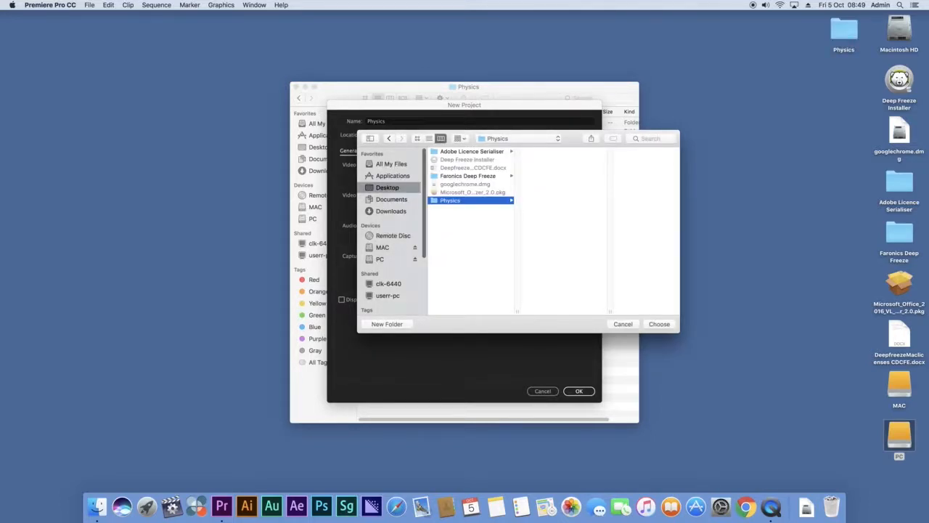
{"action": "left_click", "coordinate": [651, 323]}
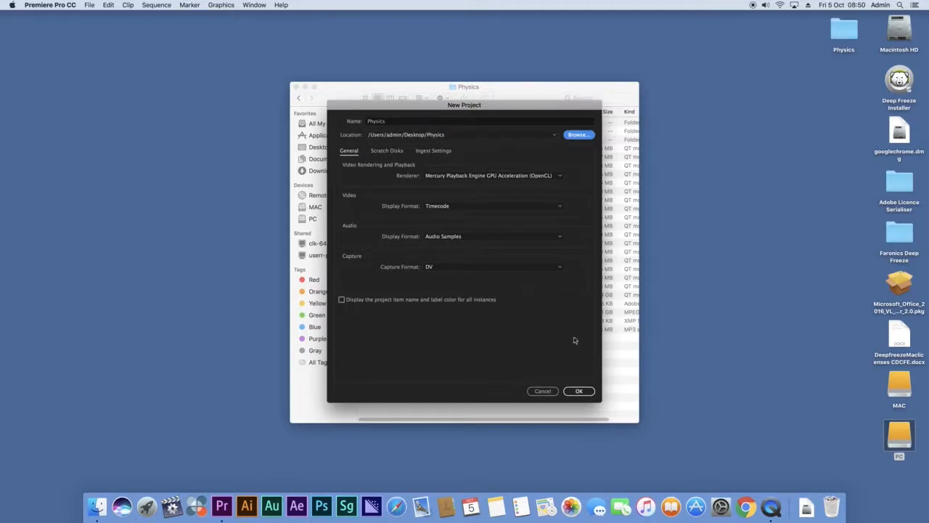
{"action": "left_click", "coordinate": [584, 391]}
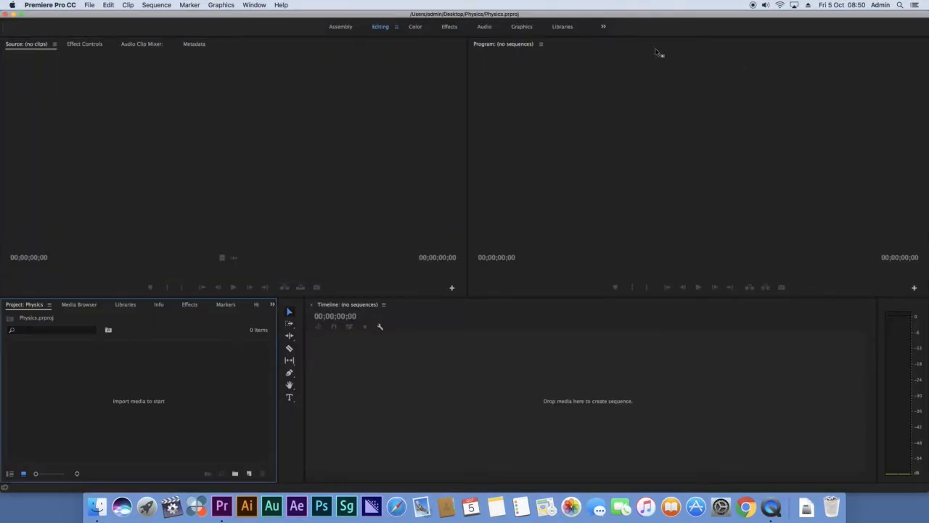
Step: Hide Premiere Pro and check the Desktop's Physics folder for the saved project file, closing the folder after each look
{"action": "left_click", "coordinate": [61, 7]}
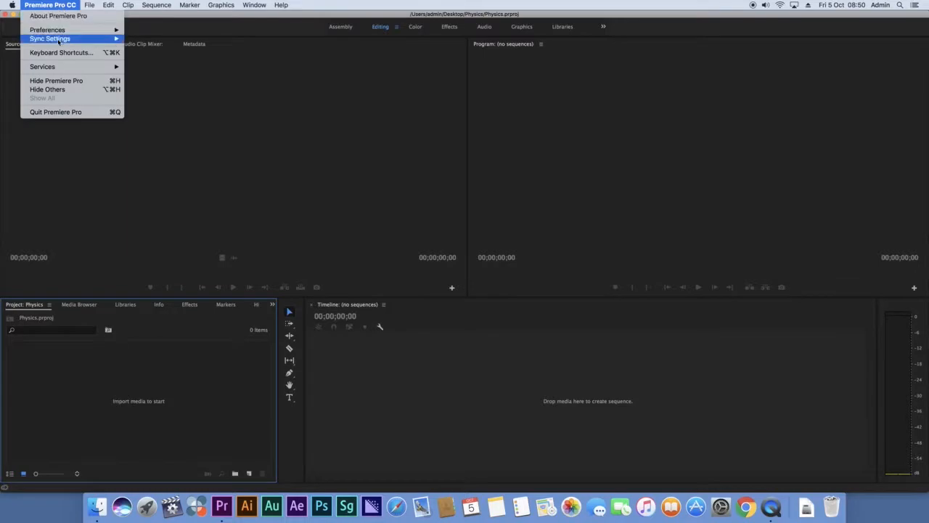
{"action": "left_click", "coordinate": [62, 80]}
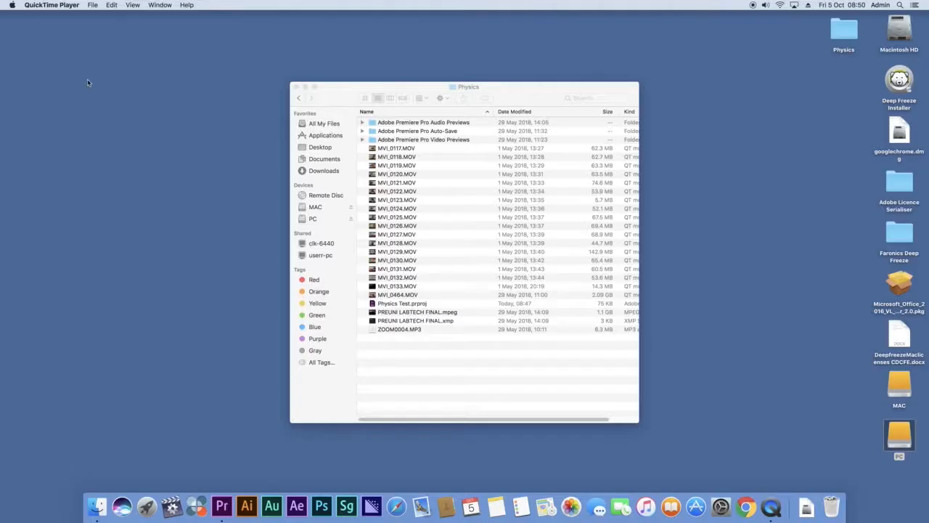
{"action": "double_click", "coordinate": [849, 32]}
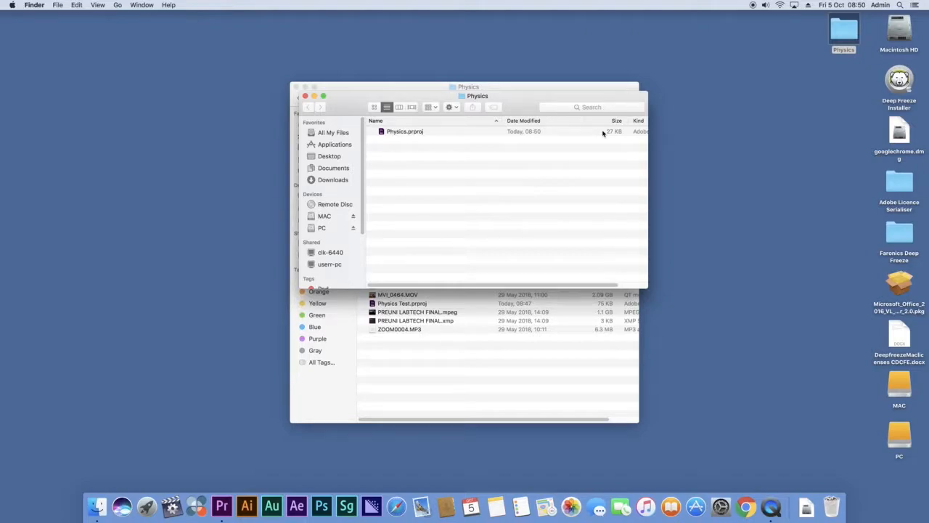
{"action": "left_click", "coordinate": [305, 97]}
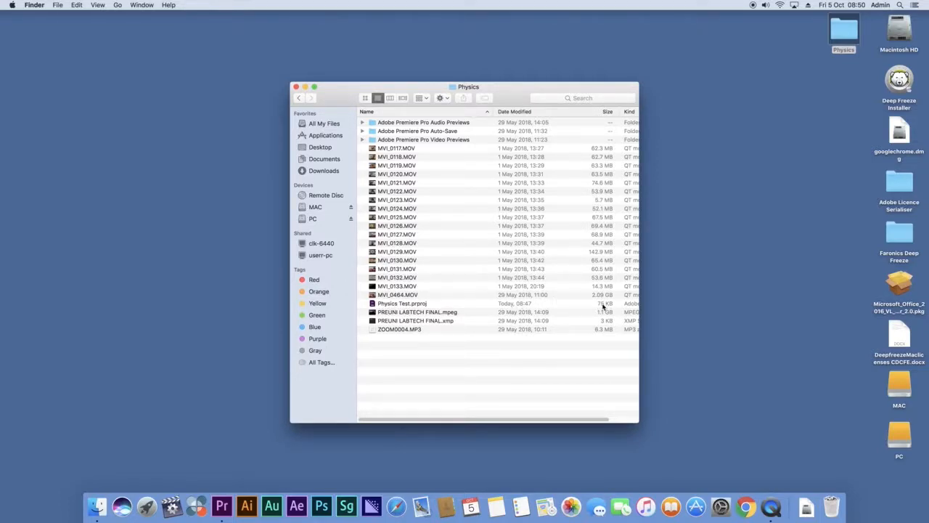
{"action": "double_click", "coordinate": [844, 31]}
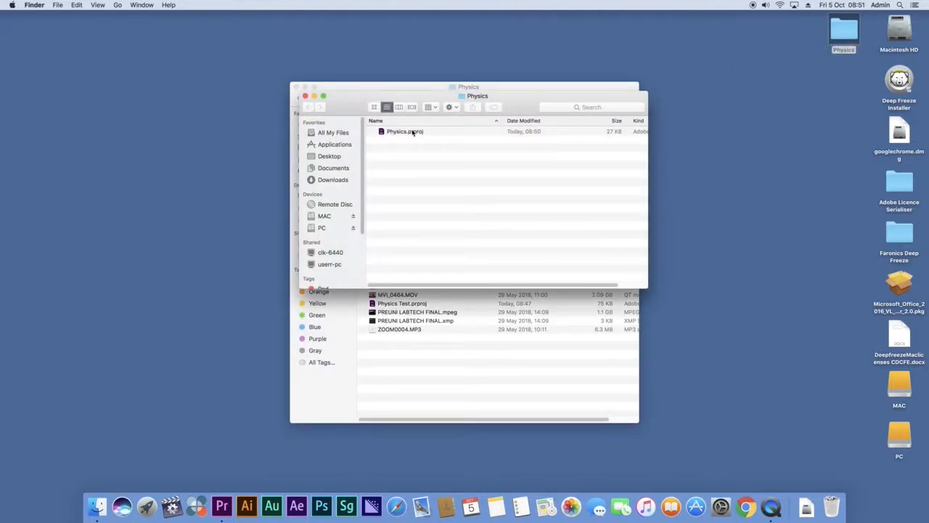
{"action": "left_click", "coordinate": [306, 96]}
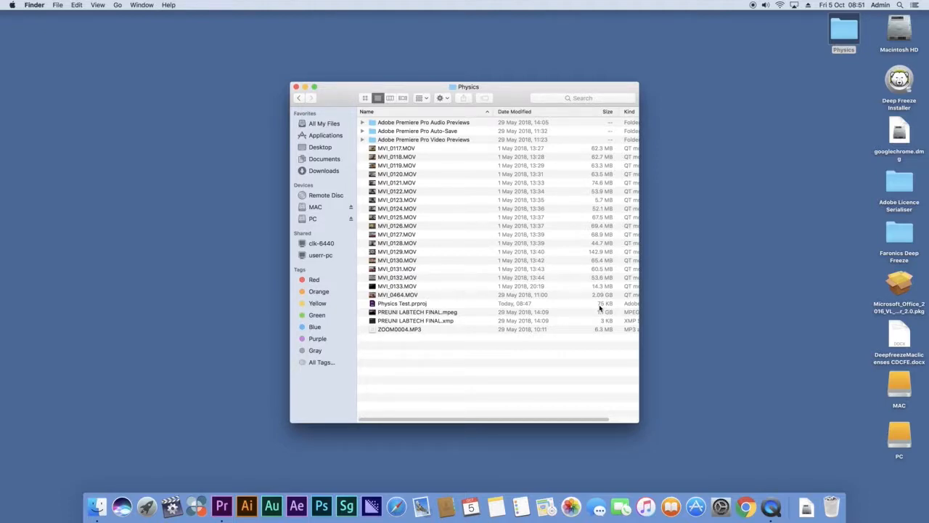
Step: Close the Finder window with the original Physics footage and switch back to Premiere Pro
{"action": "left_click", "coordinate": [373, 304]}
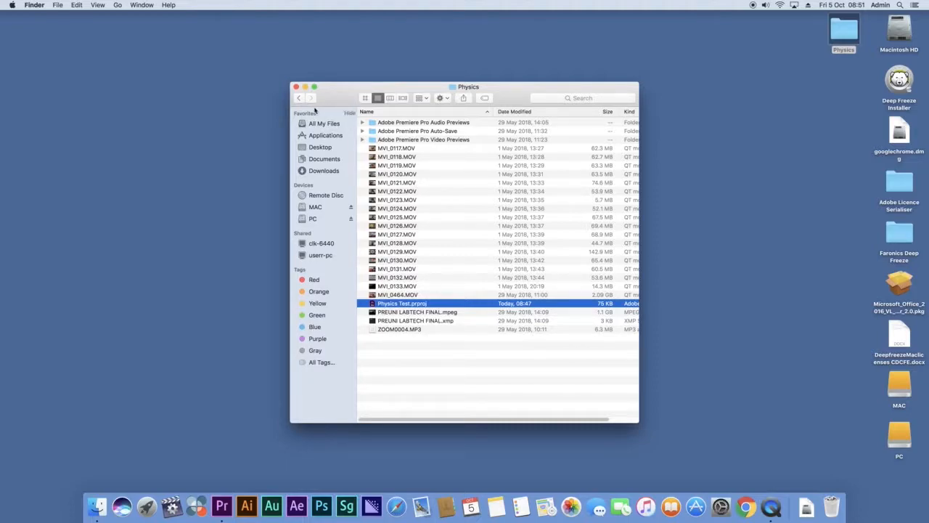
{"action": "left_click", "coordinate": [296, 88]}
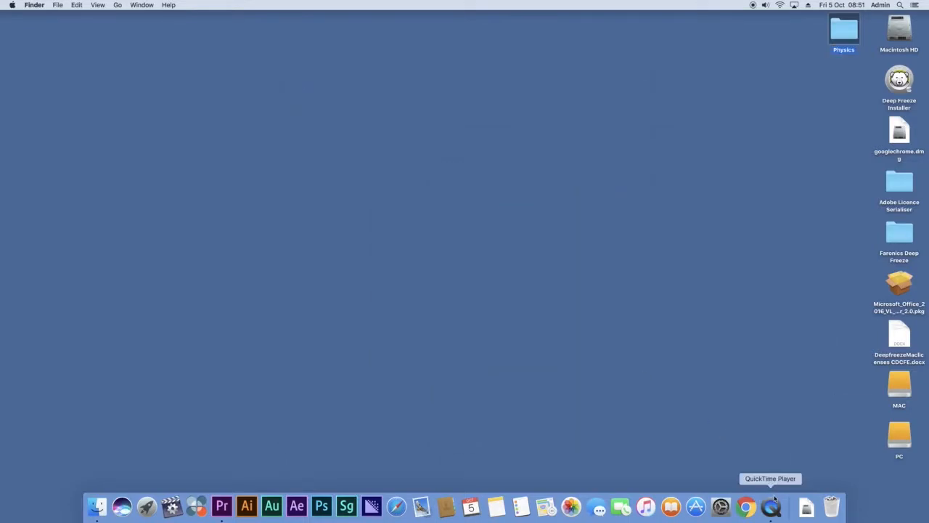
{"action": "left_click", "coordinate": [218, 509]}
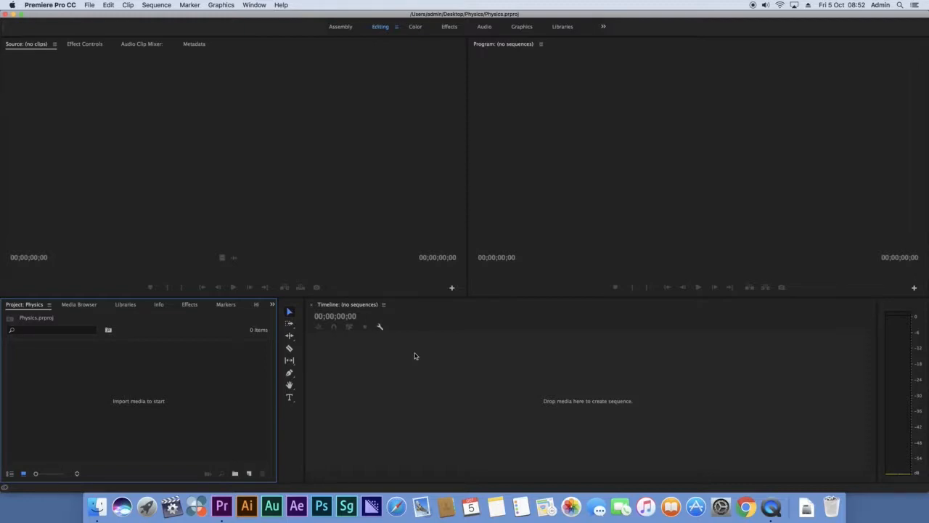
Step: Examine the main areas of the Editing workspace: source and program monitors, timeline, tools, project bin and audio meters
{"action": "left_click", "coordinate": [259, 114]}
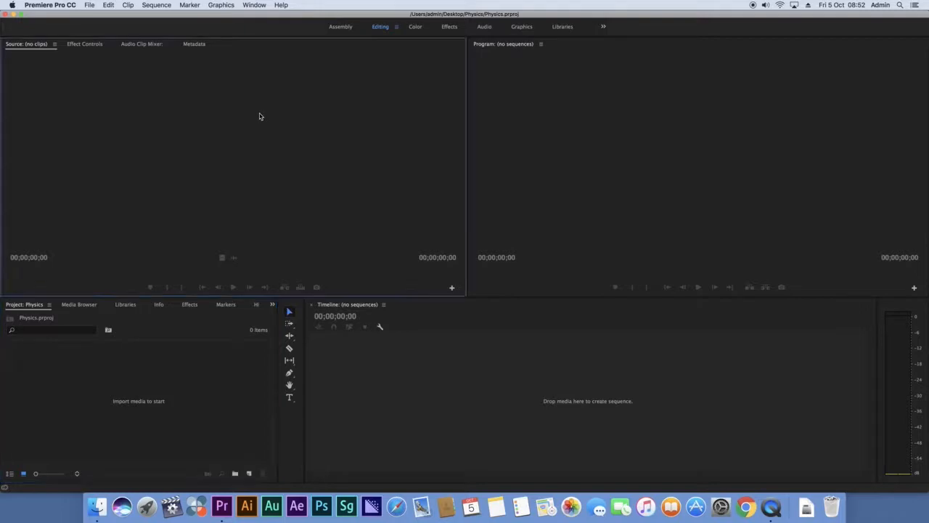
{"action": "left_click", "coordinate": [623, 83]}
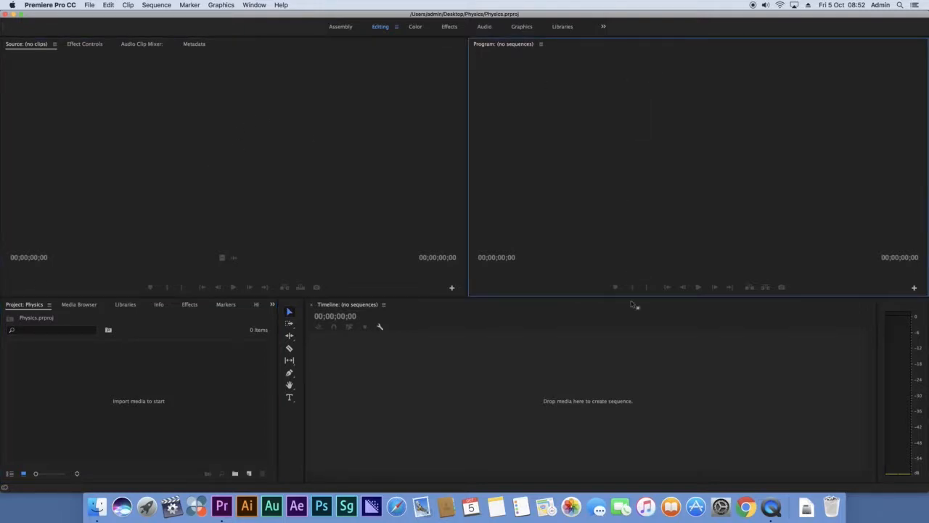
{"action": "left_click", "coordinate": [657, 352]}
{"action": "left_click", "coordinate": [289, 419]}
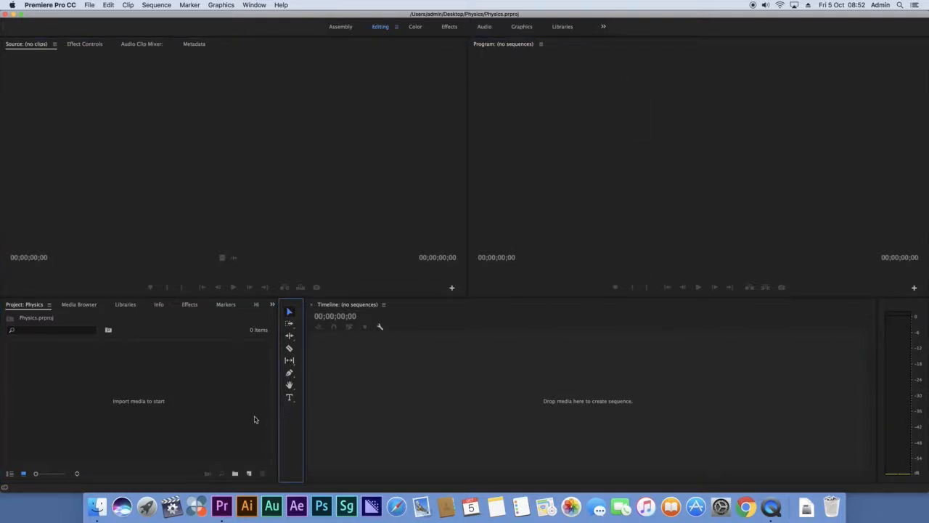
{"action": "left_click", "coordinate": [236, 414]}
{"action": "left_click", "coordinate": [114, 114]}
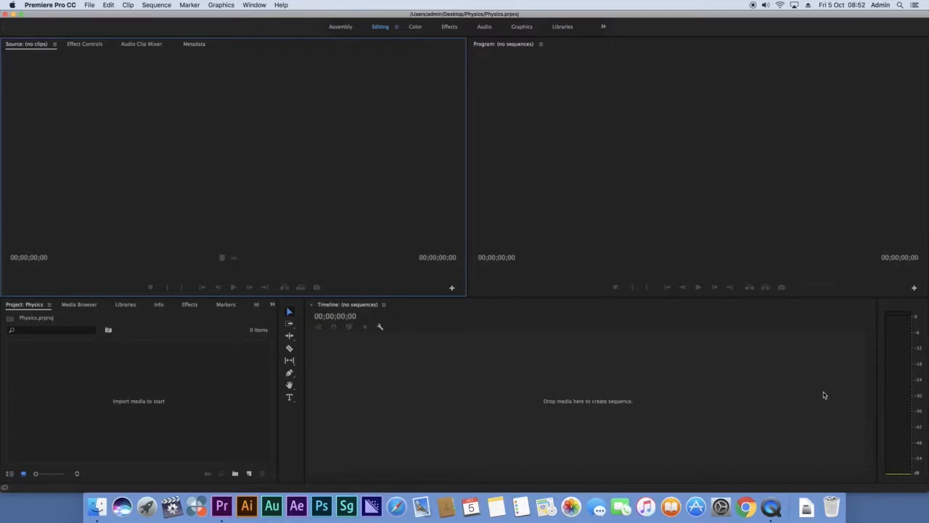
{"action": "left_click", "coordinate": [638, 175]}
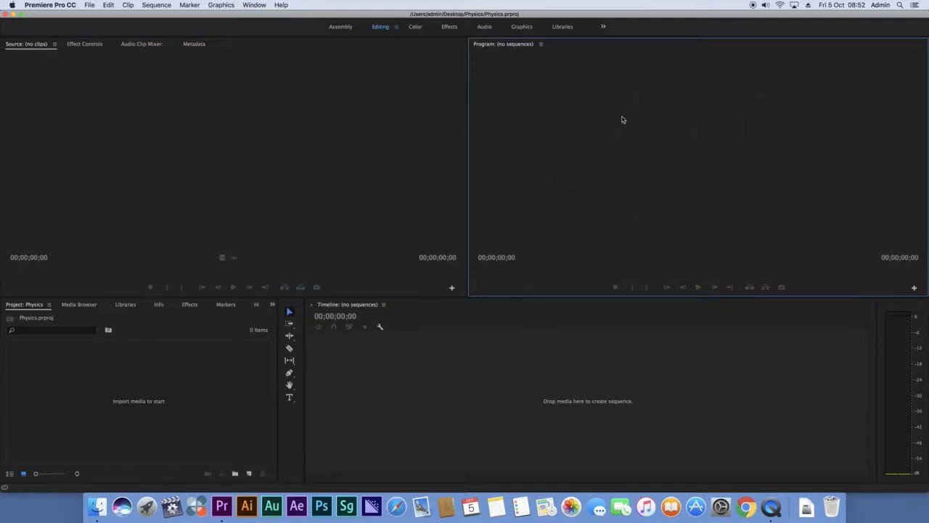
{"action": "left_click", "coordinate": [138, 392]}
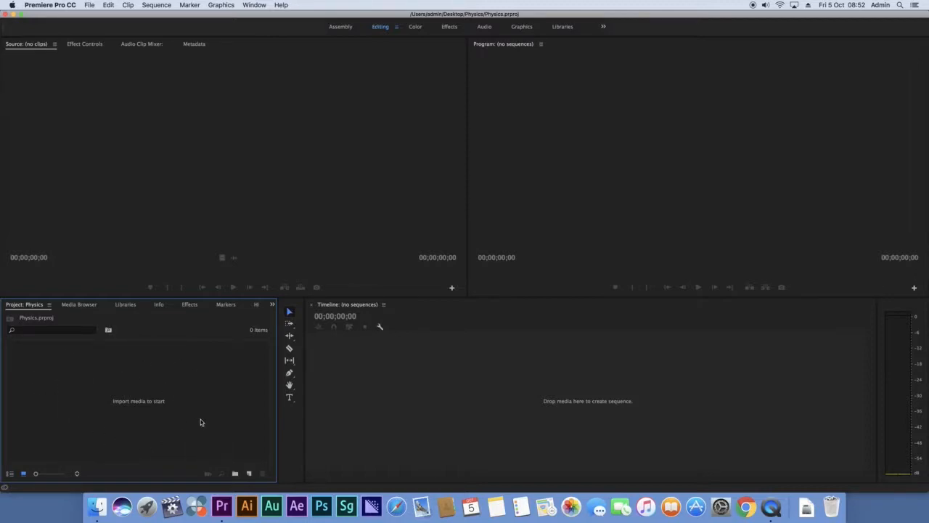
{"action": "left_click", "coordinate": [300, 308]}
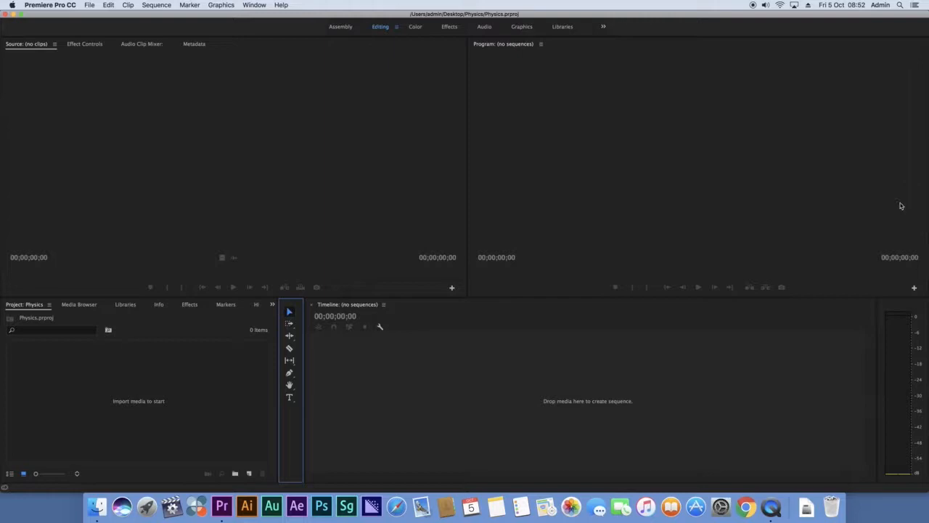
{"action": "left_click", "coordinate": [894, 311]}
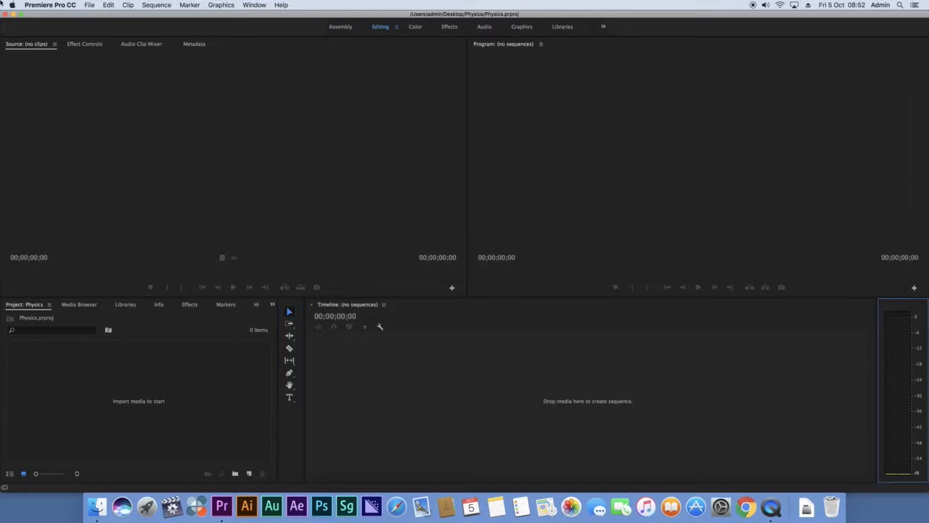
Step: Close the empty Physics project window and leave Premiere Pro
{"action": "left_click", "coordinate": [41, 3]}
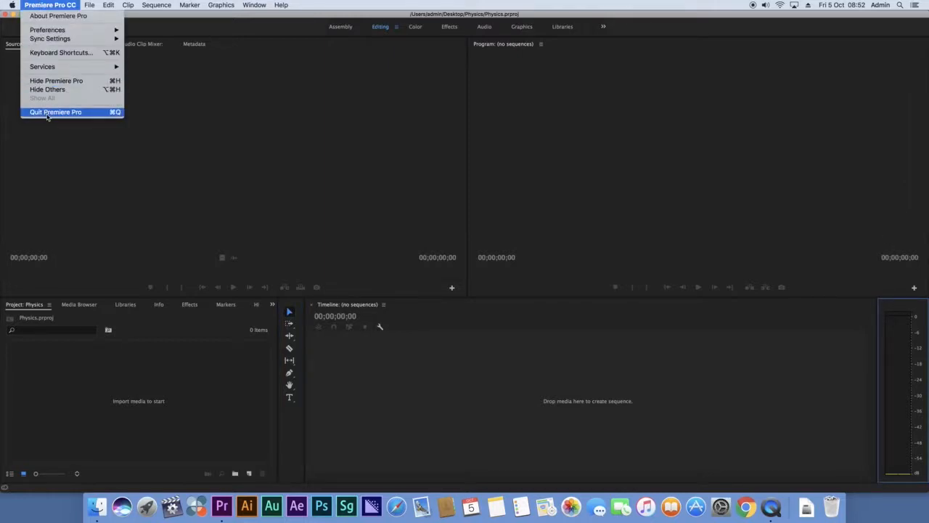
{"action": "left_click", "coordinate": [210, 86]}
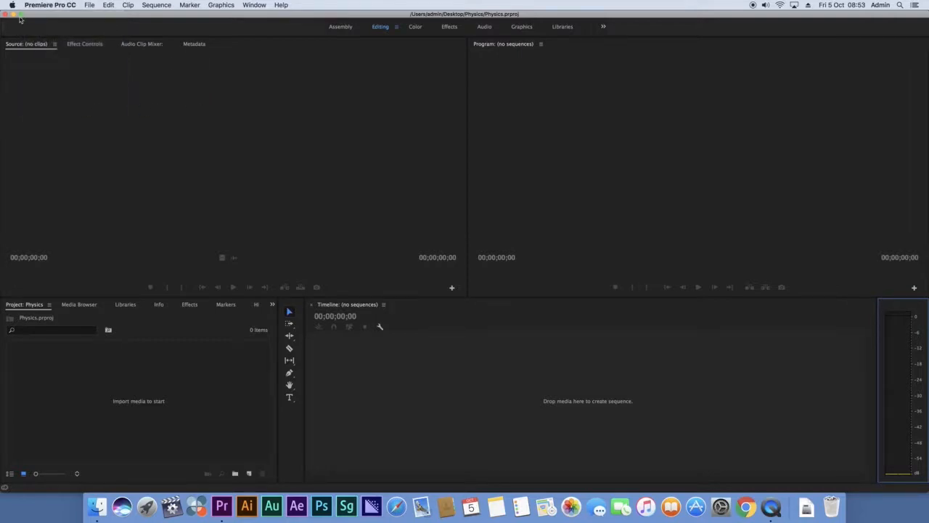
{"action": "left_click", "coordinate": [5, 14]}
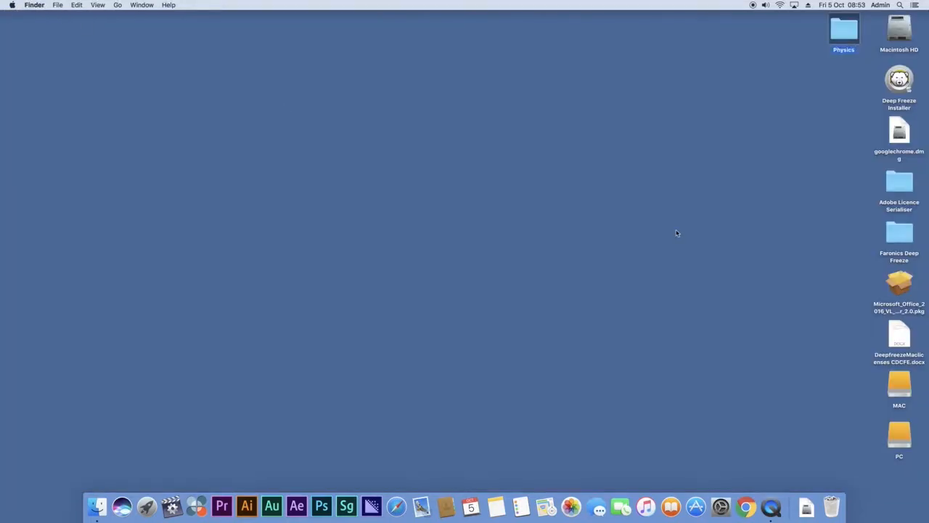
Step: In Finder, browse the PC drive to Transfer, Testemonials, Physics, enlarging the window, and open Physics Test.prproj in Premiere Pro
{"action": "double_click", "coordinate": [905, 438]}
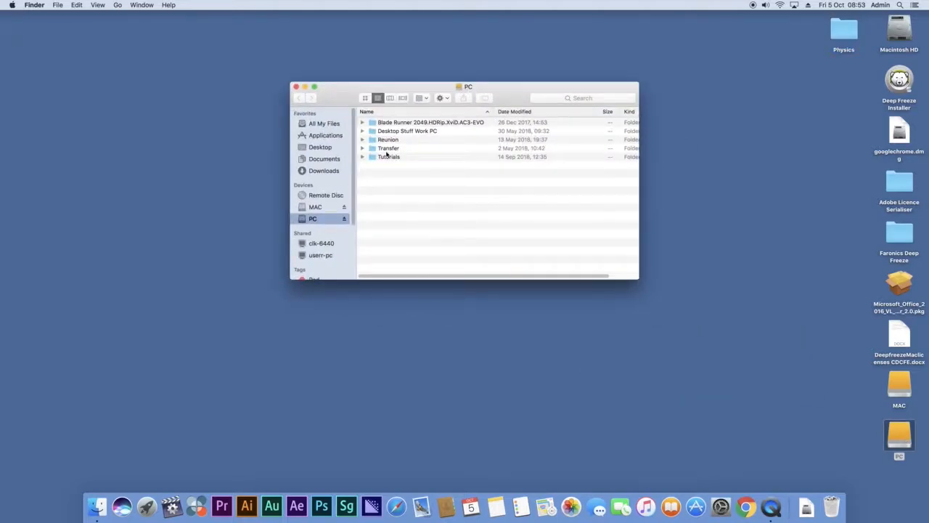
{"action": "double_click", "coordinate": [372, 148]}
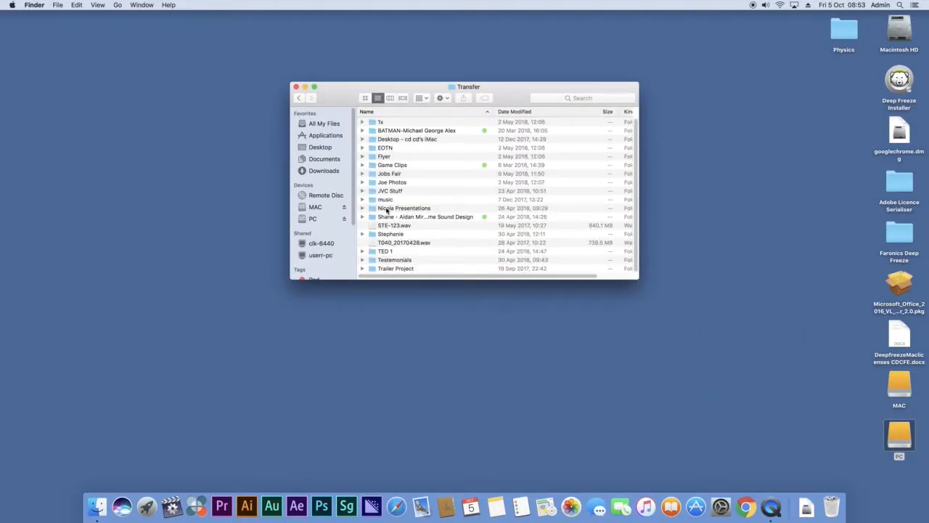
{"action": "left_click", "coordinate": [301, 98]}
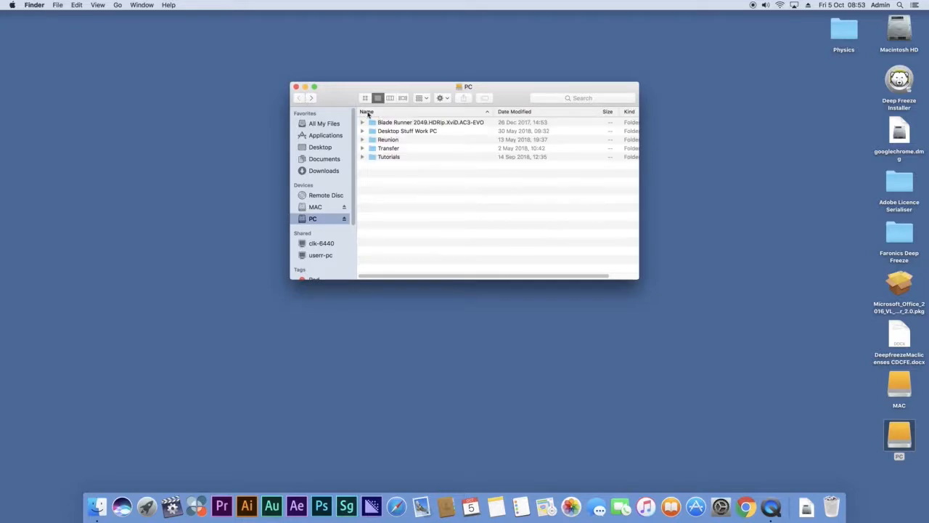
{"action": "double_click", "coordinate": [372, 149]}
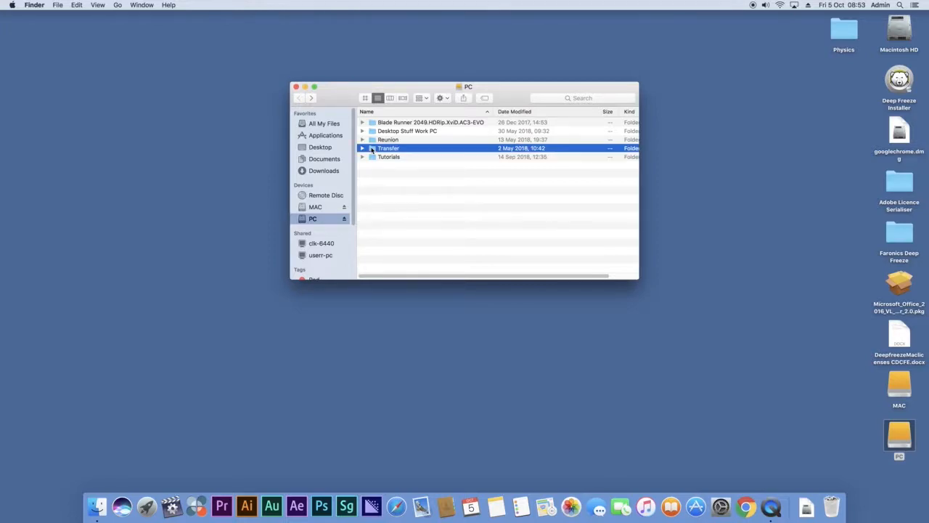
{"action": "double_click", "coordinate": [376, 260]}
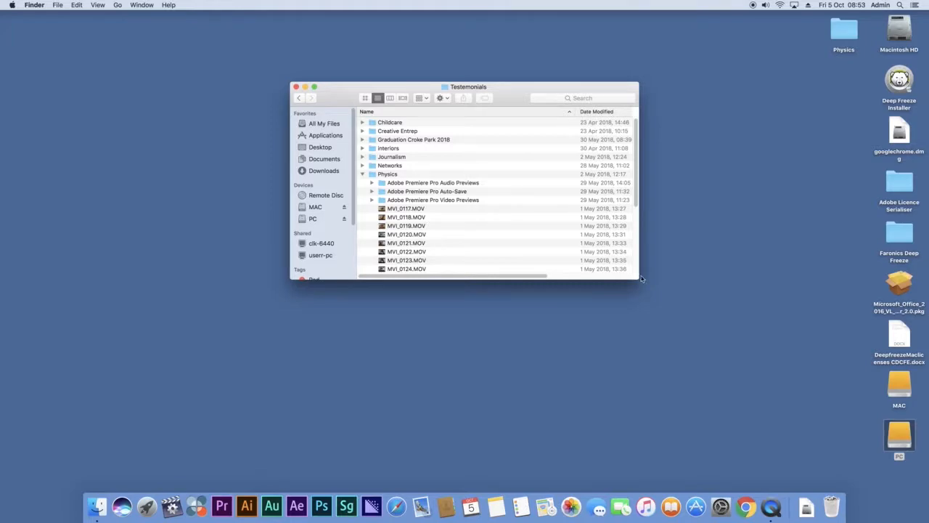
{"action": "left_click_drag", "start_coordinate": [638, 277], "coordinate": [687, 441]}
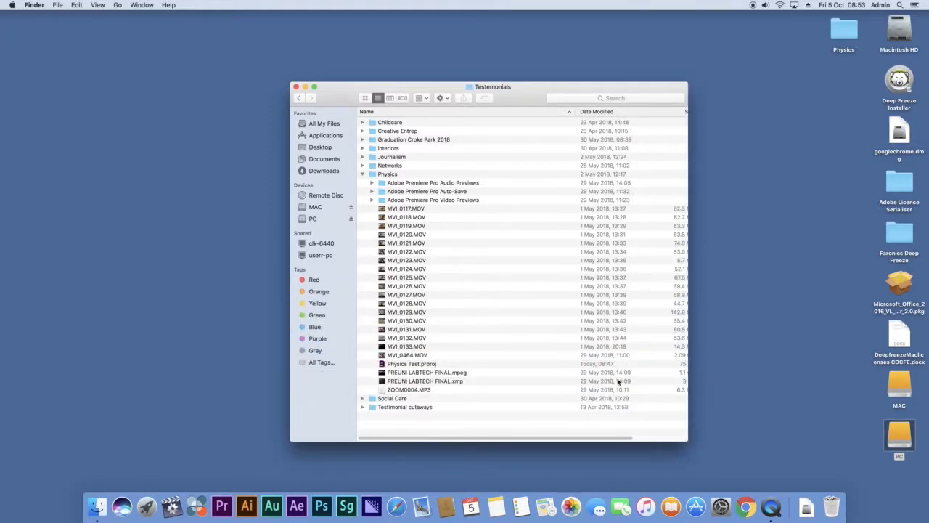
{"action": "double_click", "coordinate": [374, 177]}
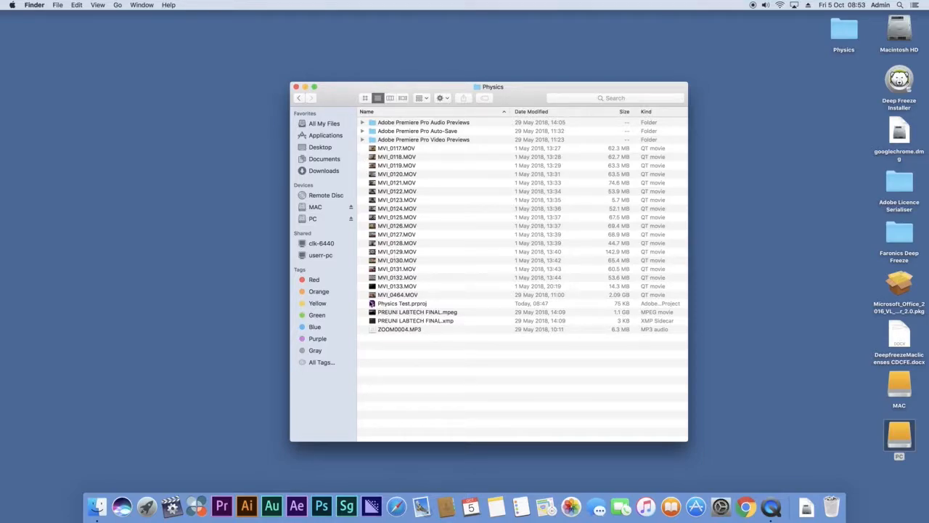
{"action": "double_click", "coordinate": [375, 305]}
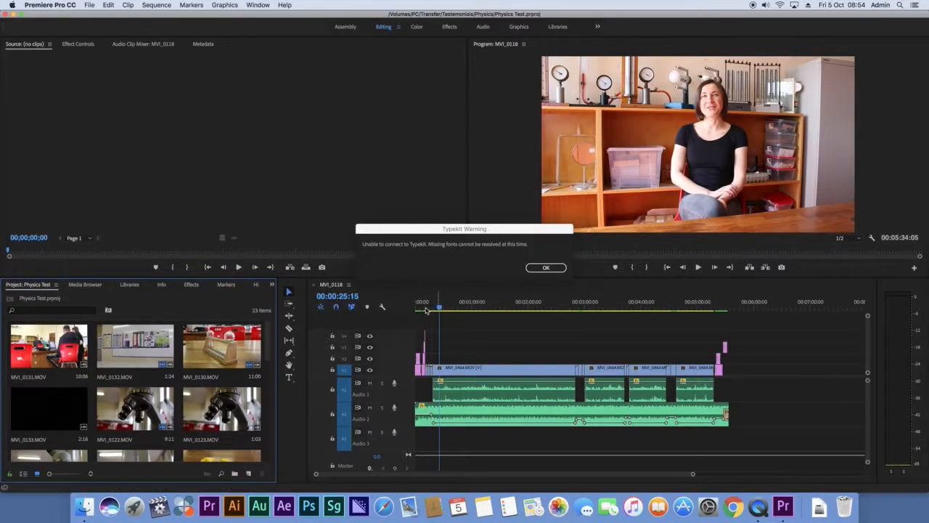
Step: Accept the missing-font warnings with font substitution, and play the sequence from about 00:00:10:03 in the opening title
{"action": "left_click", "coordinate": [554, 268]}
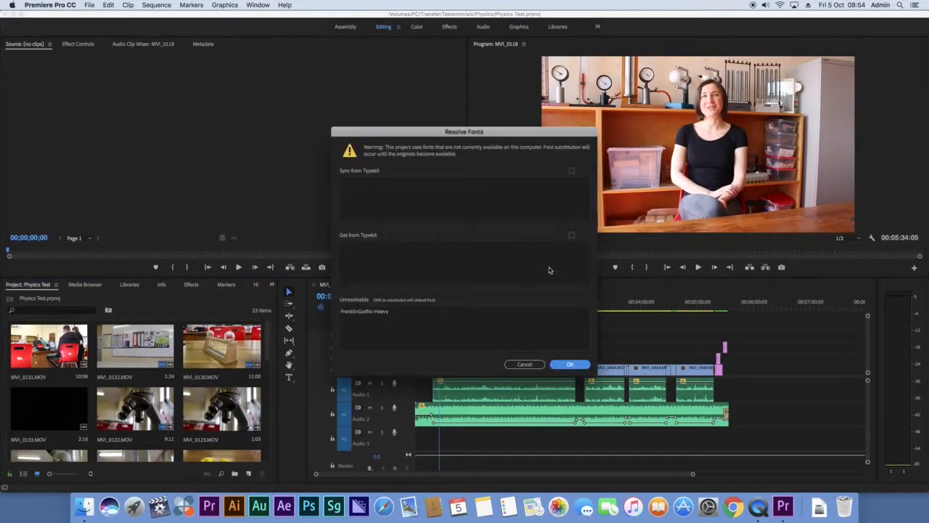
{"action": "left_click", "coordinate": [570, 364]}
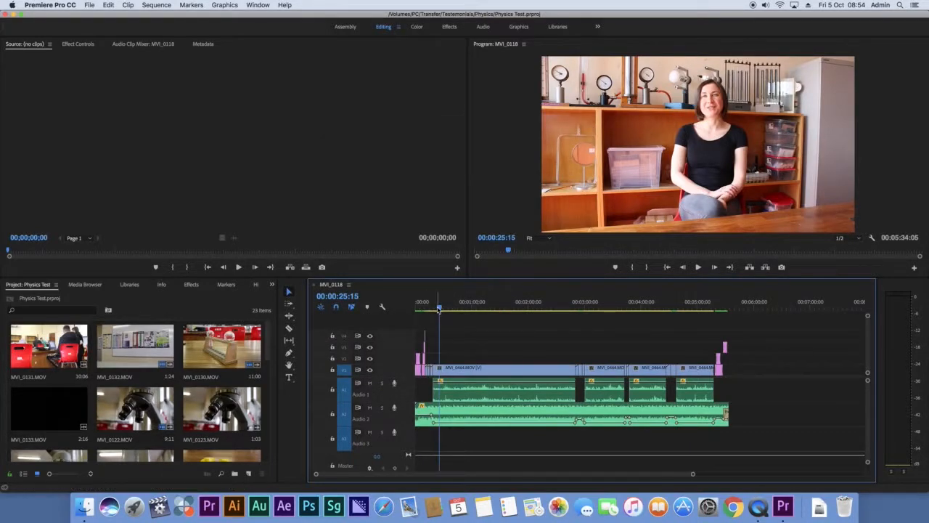
{"action": "left_click_drag", "start_coordinate": [438, 310], "coordinate": [424, 310]}
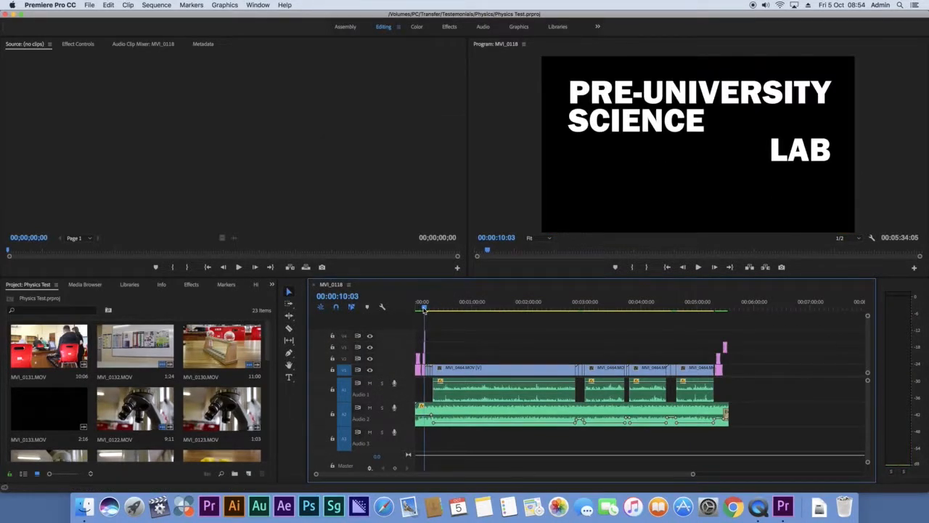
{"action": "key", "text": "space"}
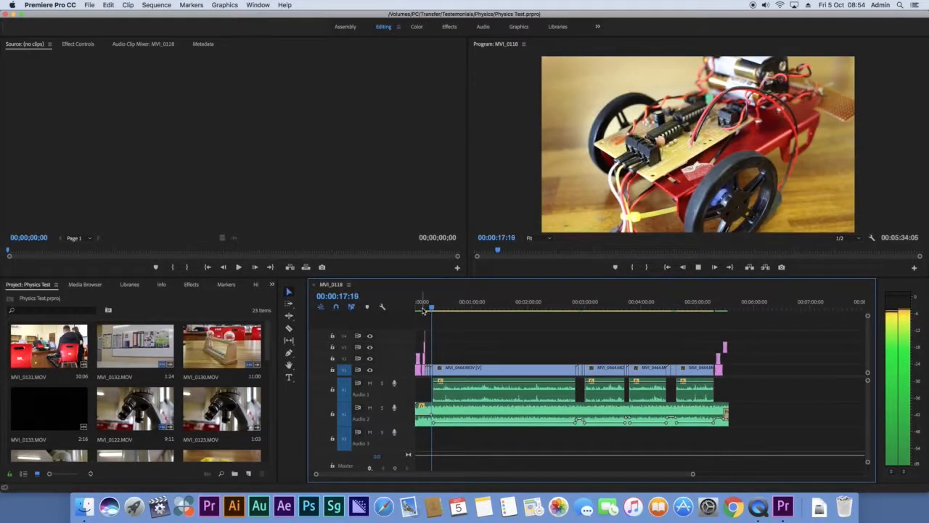
{"action": "key", "text": "space"}
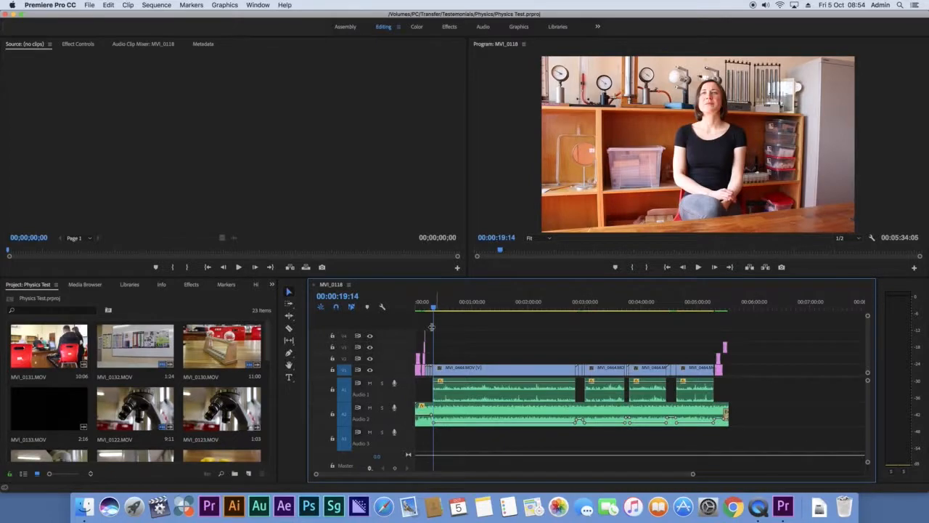
Step: Return the playhead to the opening title, mute the Audio 1, Audio 2 and Audio 3 tracks, and play briefly
{"action": "left_click_drag", "start_coordinate": [434, 308], "coordinate": [424, 311]}
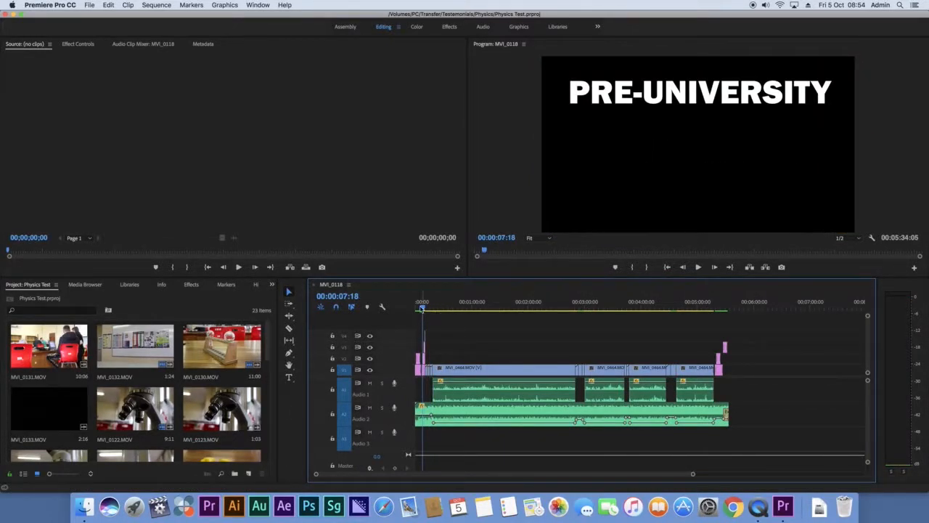
{"action": "left_click", "coordinate": [370, 383]}
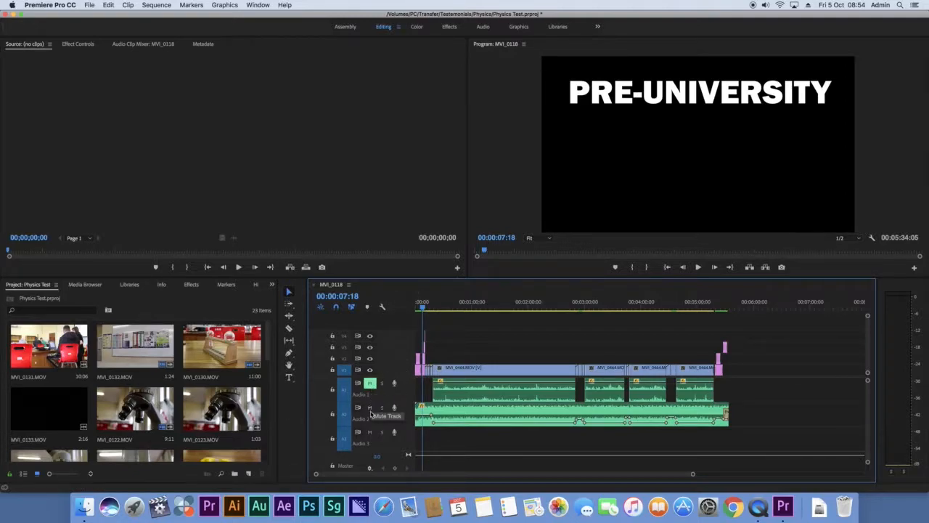
{"action": "left_click", "coordinate": [370, 410]}
{"action": "left_click", "coordinate": [370, 433]}
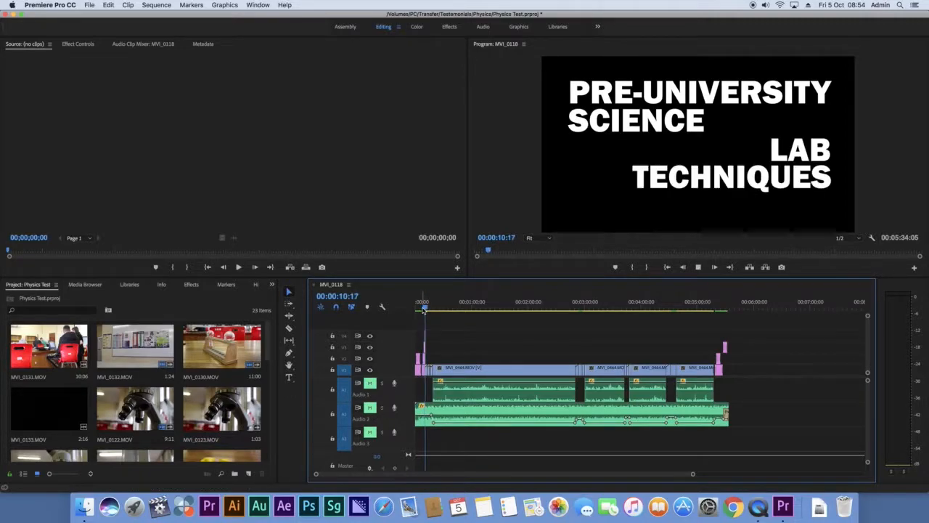
{"action": "key", "text": "space"}
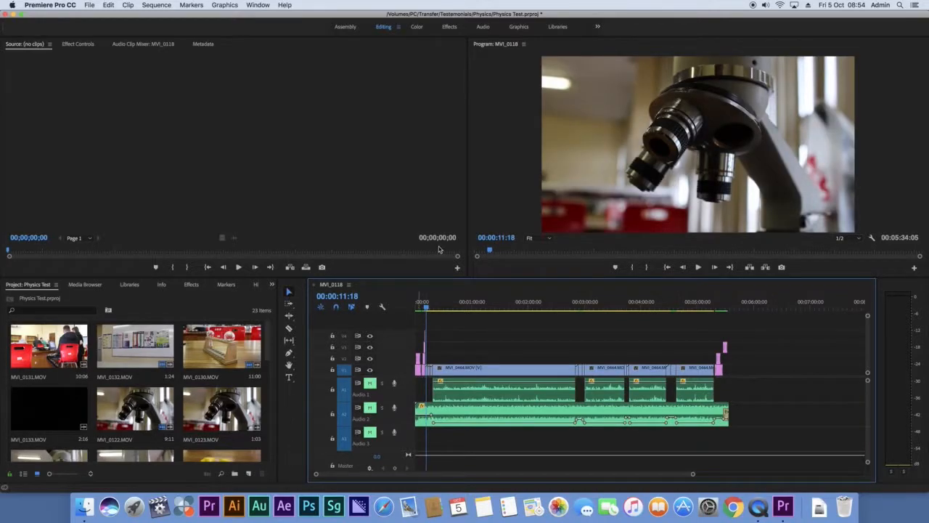
Step: Enlarge the opening section of the timeline and play it from 00:00:00:00 through the full title
{"action": "left_click_drag", "start_coordinate": [694, 475], "coordinate": [431, 471]}
{"action": "mouse_move", "coordinate": [372, 476]}
{"action": "left_mouse_down"}
{"action": "mouse_move", "coordinate": [400, 476]}
{"action": "mouse_move", "coordinate": [357, 474]}
{"action": "mouse_move", "coordinate": [403, 476]}
{"action": "mouse_move", "coordinate": [386, 474]}
{"action": "left_mouse_up"}
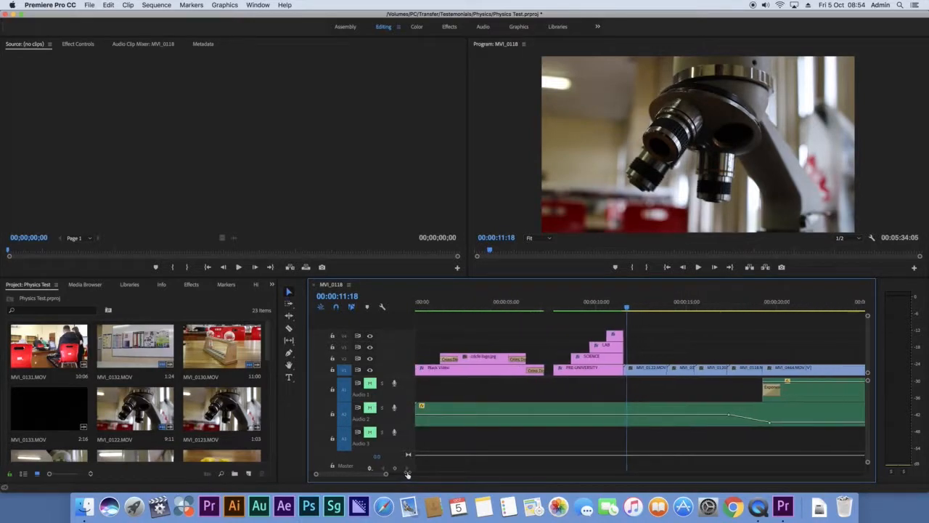
{"action": "left_click", "coordinate": [417, 303]}
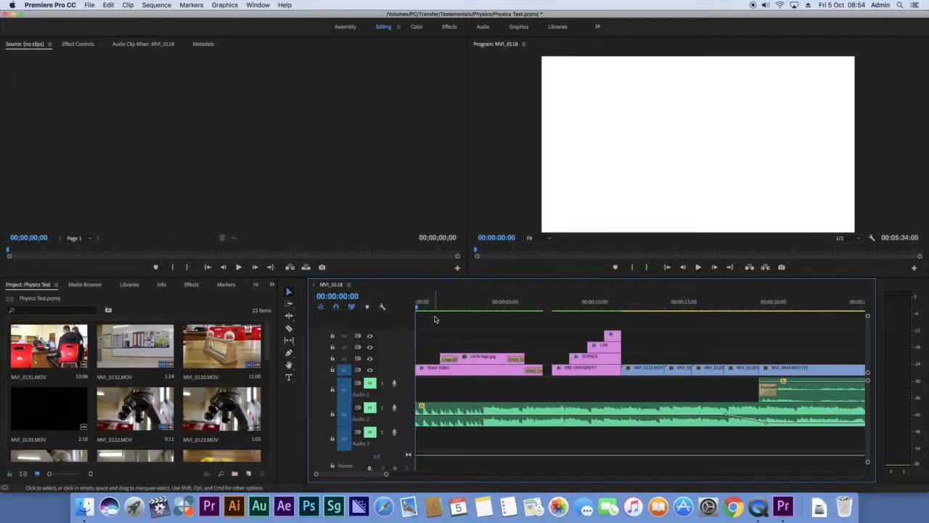
{"action": "key", "text": "space"}
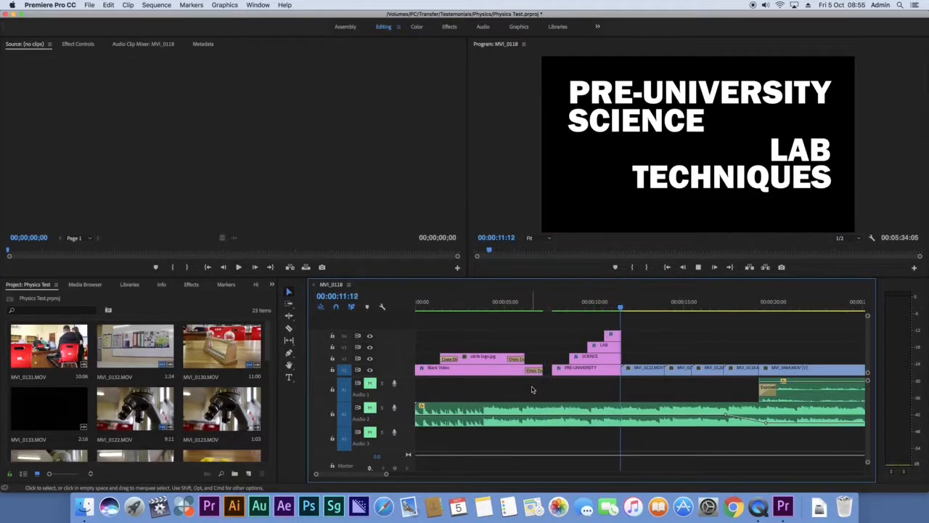
{"action": "key", "text": "space"}
Step: Inspect how the stacked title clips build up word by word, and play on through the cutaway clips after them
{"action": "left_click", "coordinate": [612, 308]}
{"action": "left_click_drag", "start_coordinate": [613, 308], "coordinate": [612, 307]}
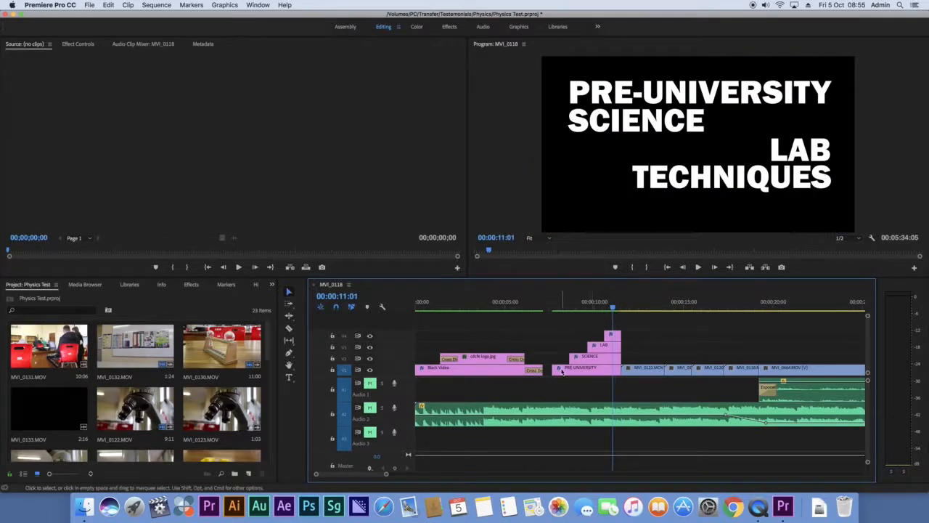
{"action": "left_click", "coordinate": [562, 304]}
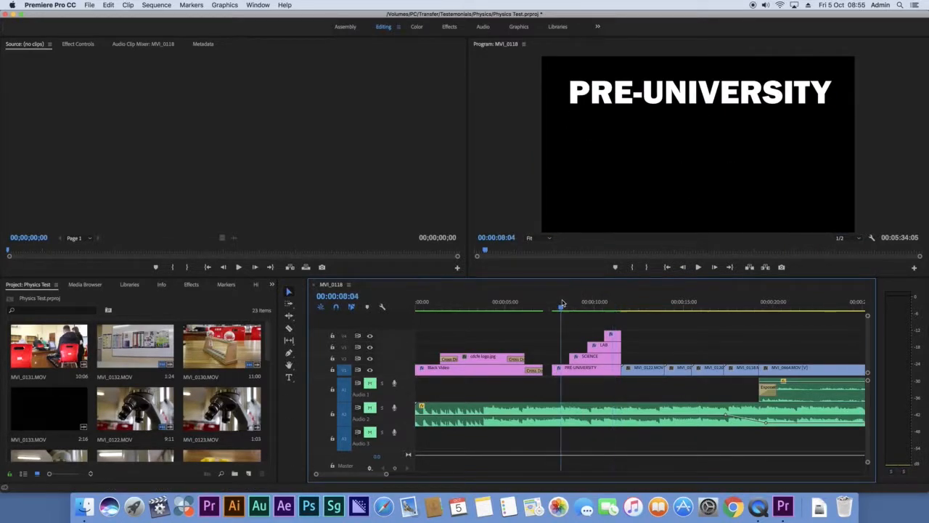
{"action": "left_click", "coordinate": [581, 305]}
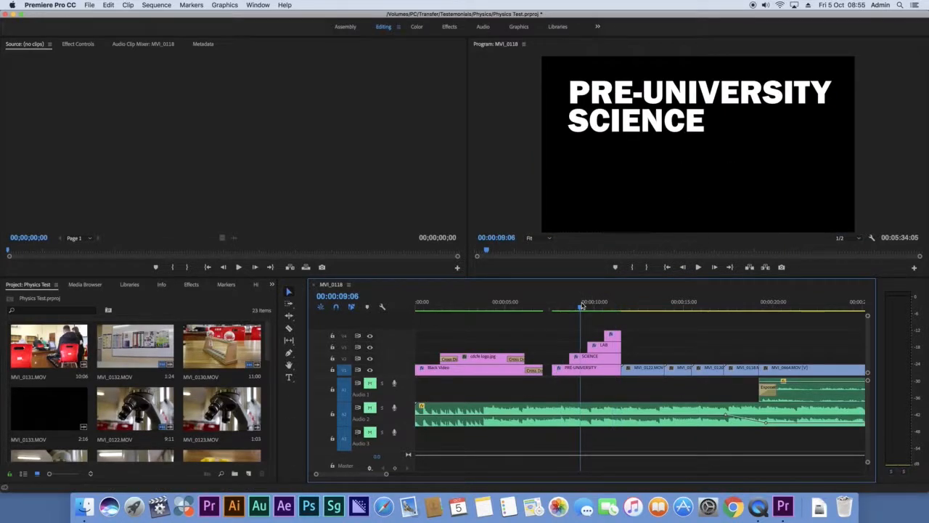
{"action": "left_click", "coordinate": [612, 306]}
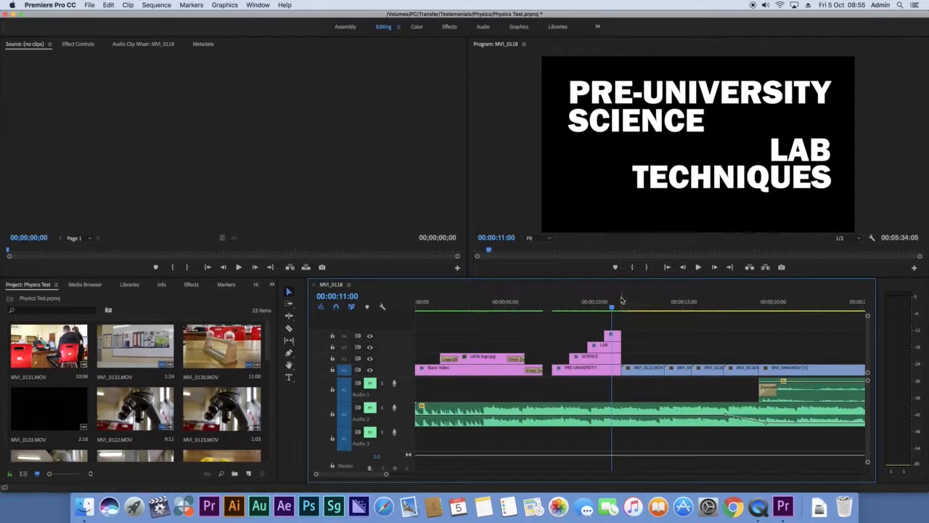
{"action": "key", "text": "space"}
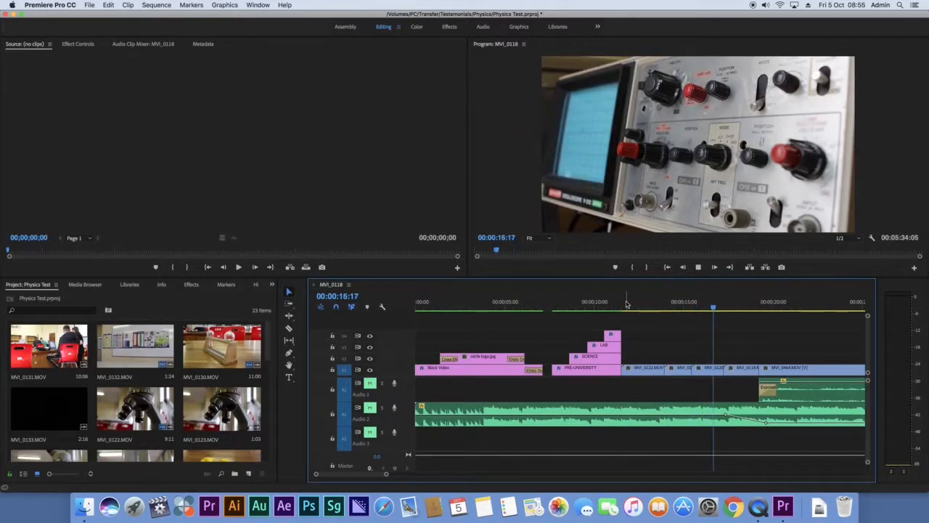
{"action": "key", "text": "space"}
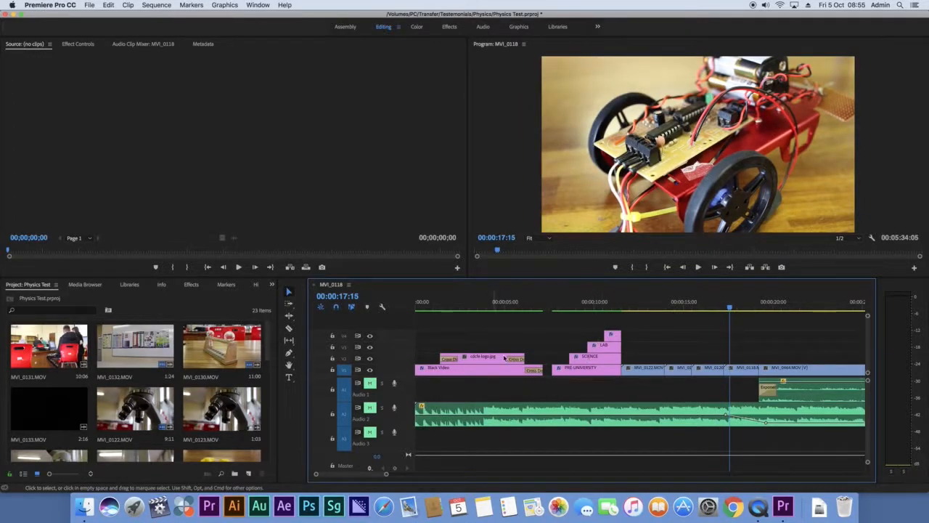
Step: Locate the Black Video item in the project bin and its matching clip at the start of the sequence
{"action": "left_click_drag", "start_coordinate": [479, 312], "coordinate": [190, 351]}
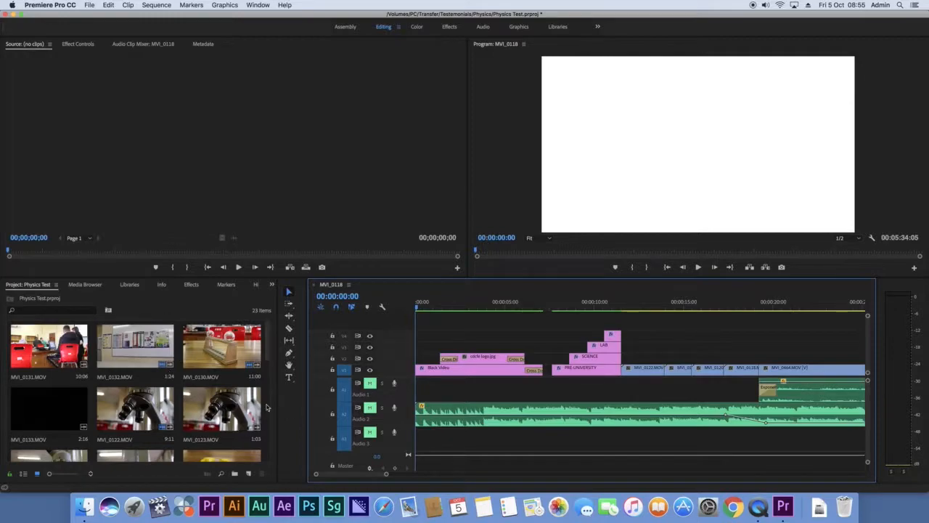
{"action": "left_click_drag", "start_coordinate": [266, 357], "coordinate": [270, 456]}
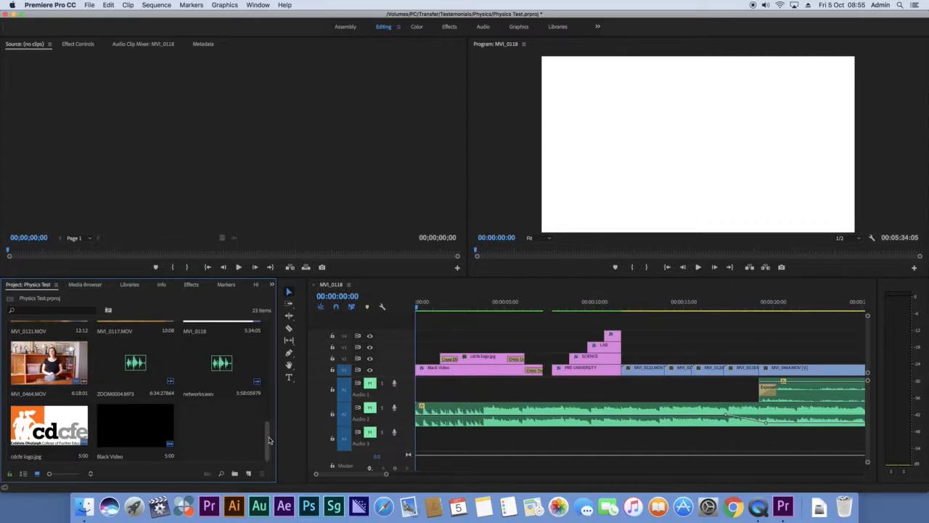
{"action": "left_click", "coordinate": [156, 433]}
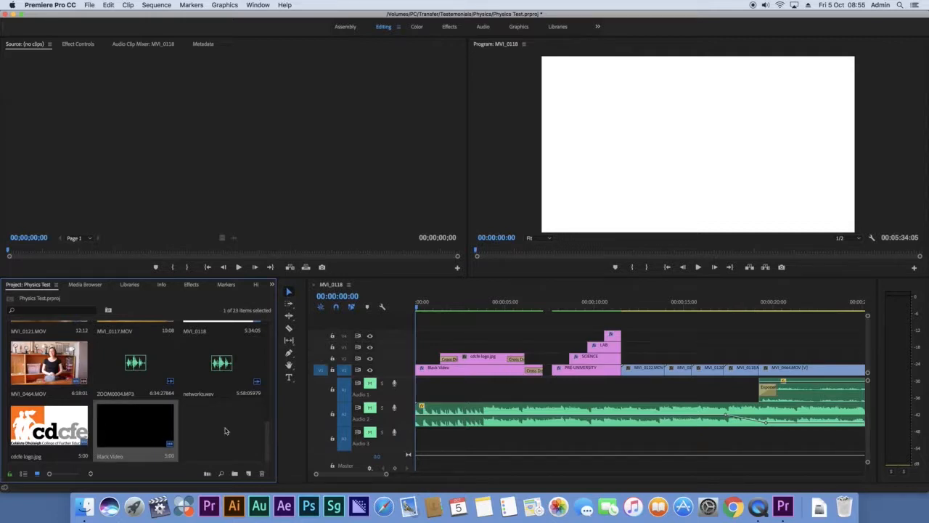
{"action": "left_click", "coordinate": [436, 370]}
{"action": "left_click", "coordinate": [430, 303]}
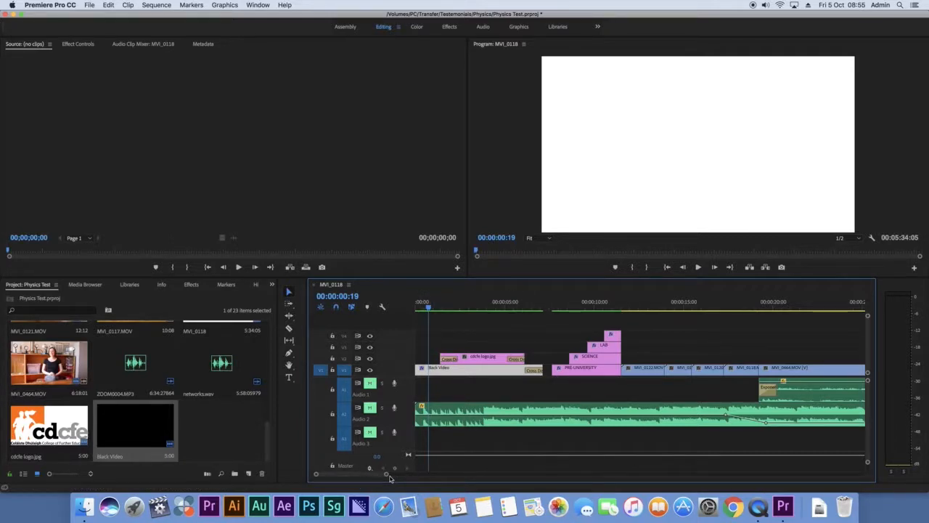
Step: Place the playhead at 00:07:22:17, past the end of the edit, and open MVI_0123.MOV in the source monitor
{"action": "left_click_drag", "start_coordinate": [387, 475], "coordinate": [828, 461]}
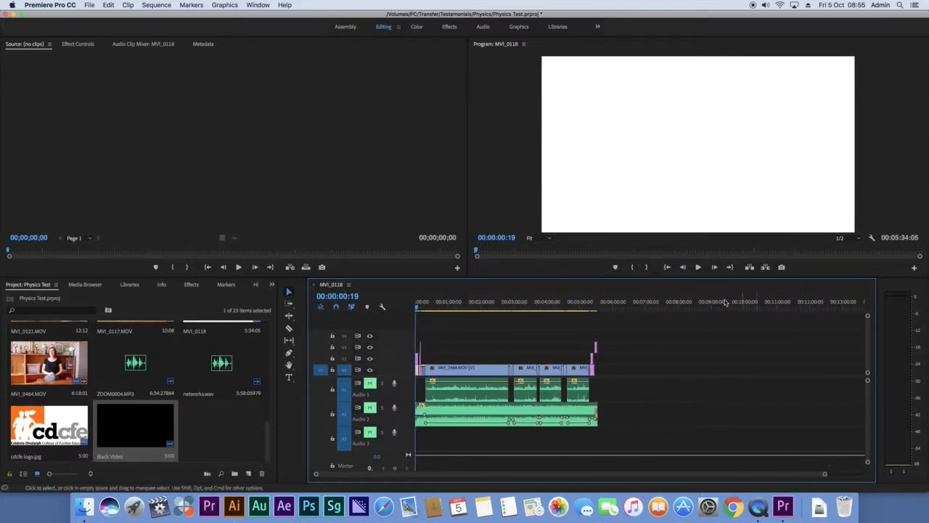
{"action": "left_click", "coordinate": [659, 307]}
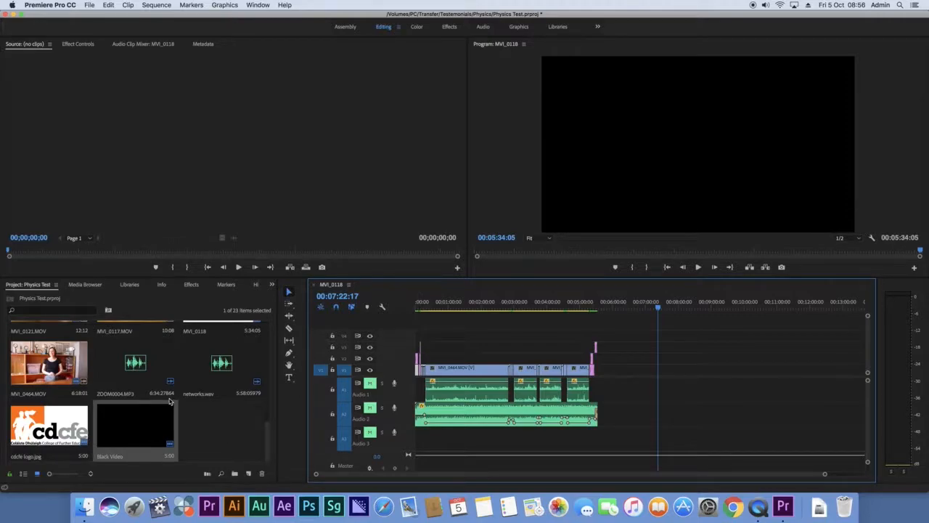
{"action": "left_click_drag", "start_coordinate": [266, 435], "coordinate": [269, 332]}
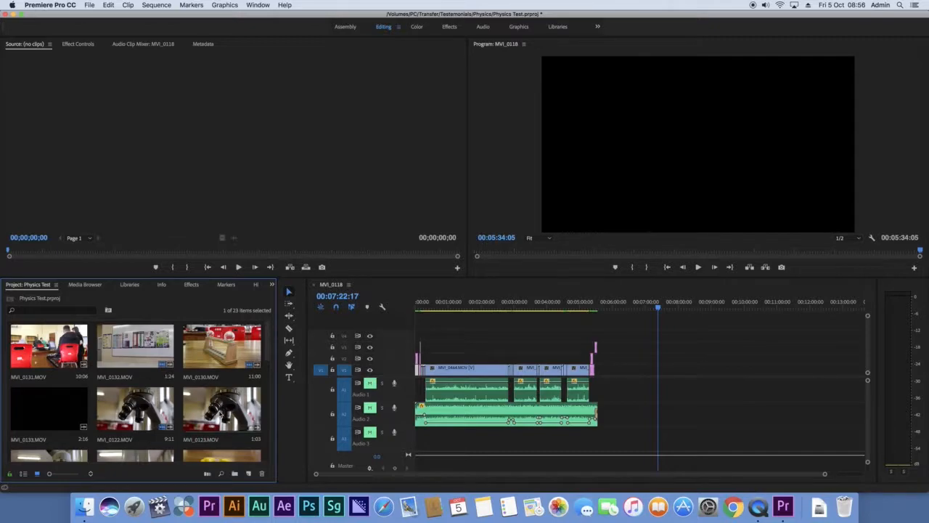
{"action": "left_click", "coordinate": [221, 411]}
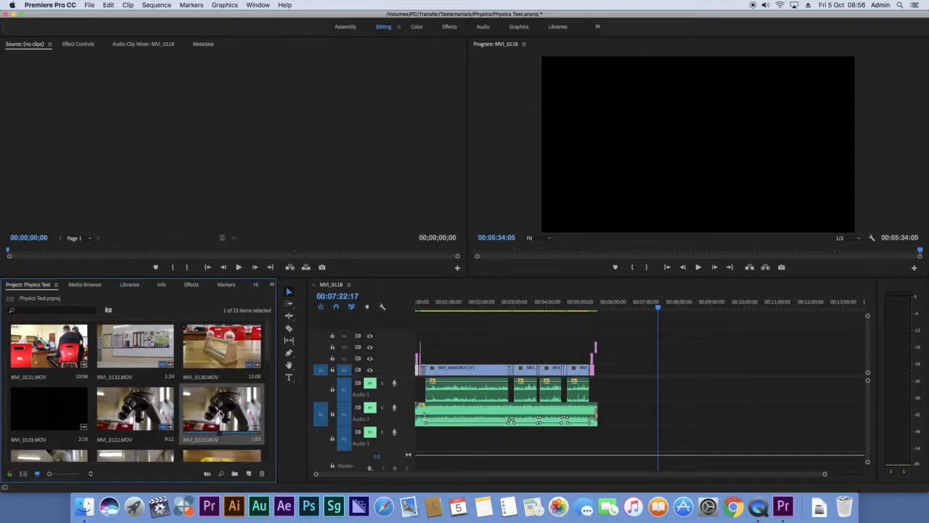
{"action": "double_click", "coordinate": [206, 405]}
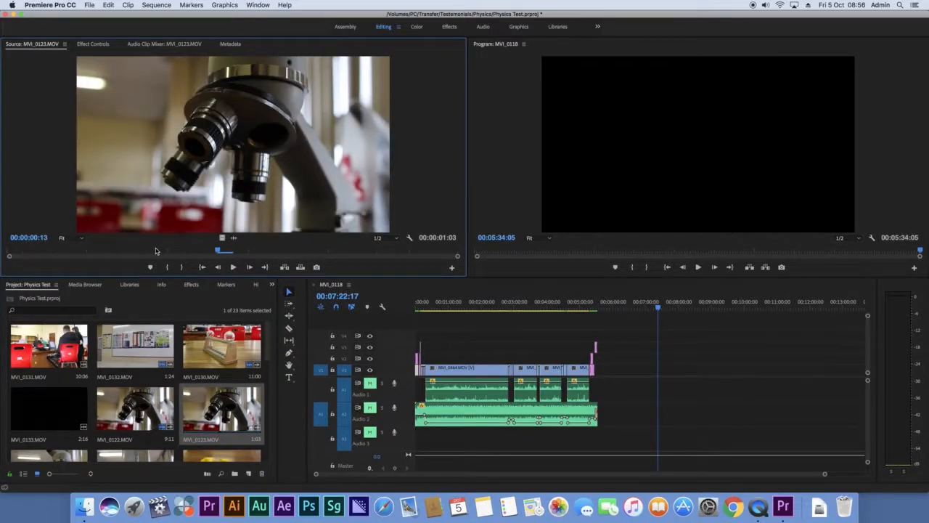
Step: Mark an In point at 00:00:00:07 on MVI_0123.MOV in the source monitor and play the clip
{"action": "left_click_drag", "start_coordinate": [145, 253], "coordinate": [129, 254]}
{"action": "mouse_move", "coordinate": [105, 253]}
{"action": "left_mouse_down"}
{"action": "mouse_move", "coordinate": [22, 253]}
{"action": "mouse_move", "coordinate": [468, 247]}
{"action": "mouse_move", "coordinate": [218, 253]}
{"action": "mouse_move", "coordinate": [456, 259]}
{"action": "mouse_move", "coordinate": [250, 254]}
{"action": "mouse_move", "coordinate": [155, 263]}
{"action": "mouse_move", "coordinate": [120, 254]}
{"action": "left_mouse_up"}
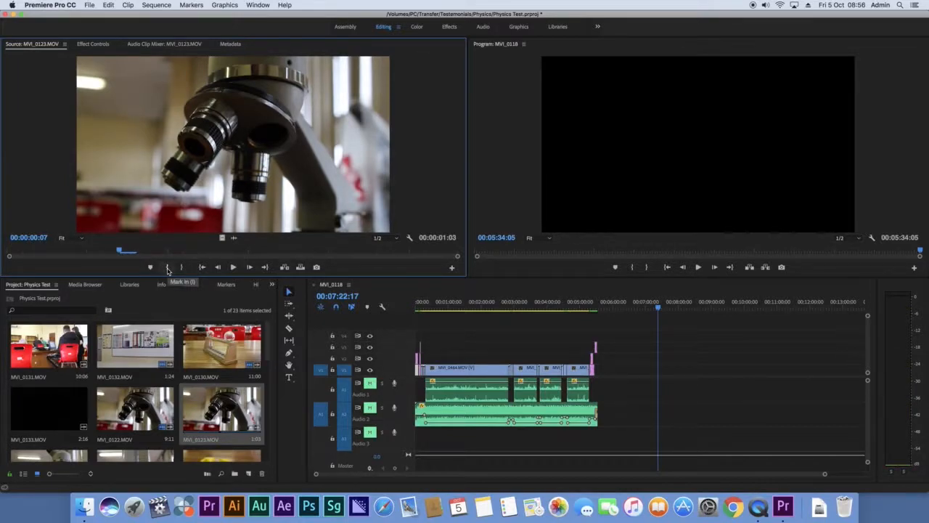
{"action": "left_click", "coordinate": [167, 268]}
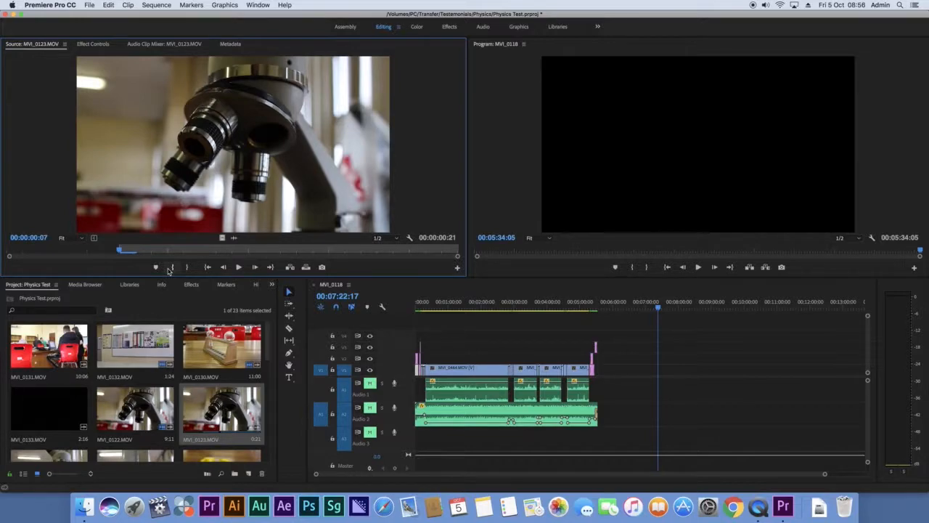
{"action": "left_click", "coordinate": [239, 268]}
Step: Place the trimmed MVI_0123.MOV clip in the empty timeline area at about 00:06:41 and play it there
{"action": "left_click_drag", "start_coordinate": [576, 335], "coordinate": [639, 386]}
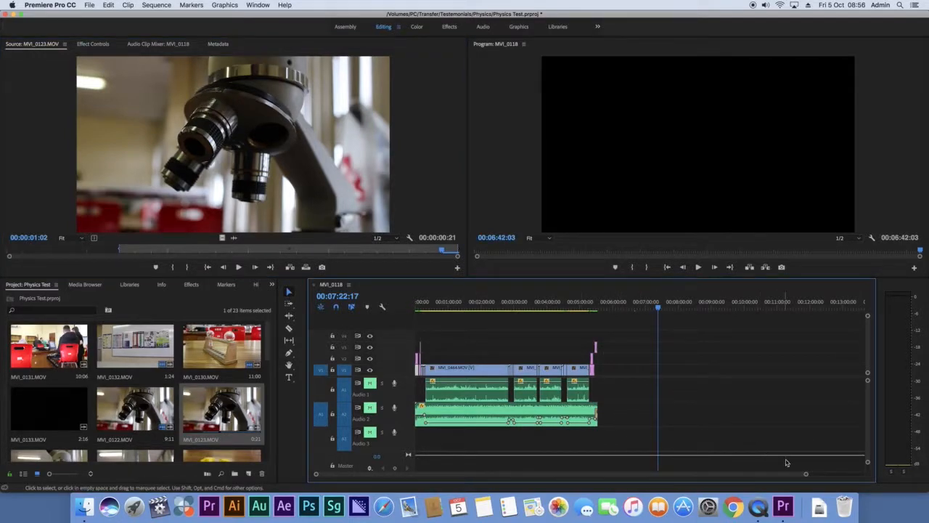
{"action": "left_click_drag", "start_coordinate": [806, 475], "coordinate": [642, 474]}
{"action": "left_click", "coordinate": [458, 311]}
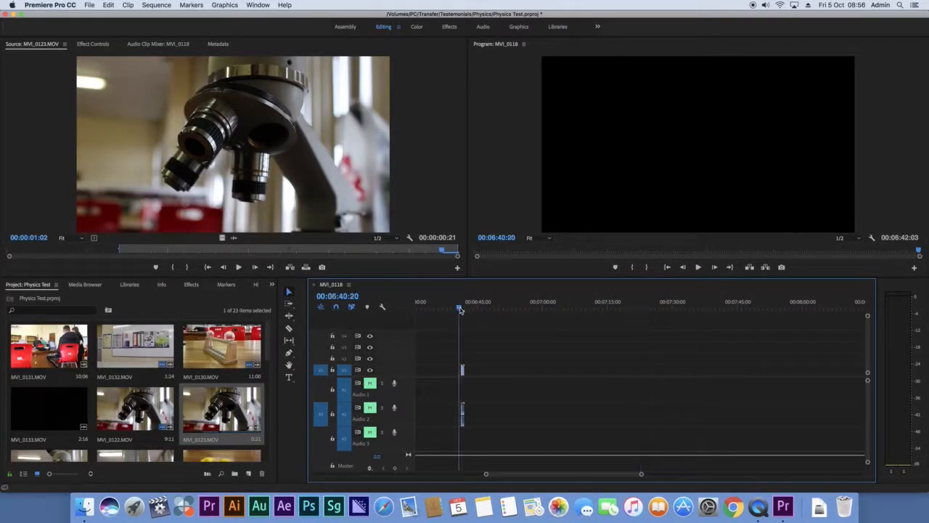
{"action": "key", "text": "space"}
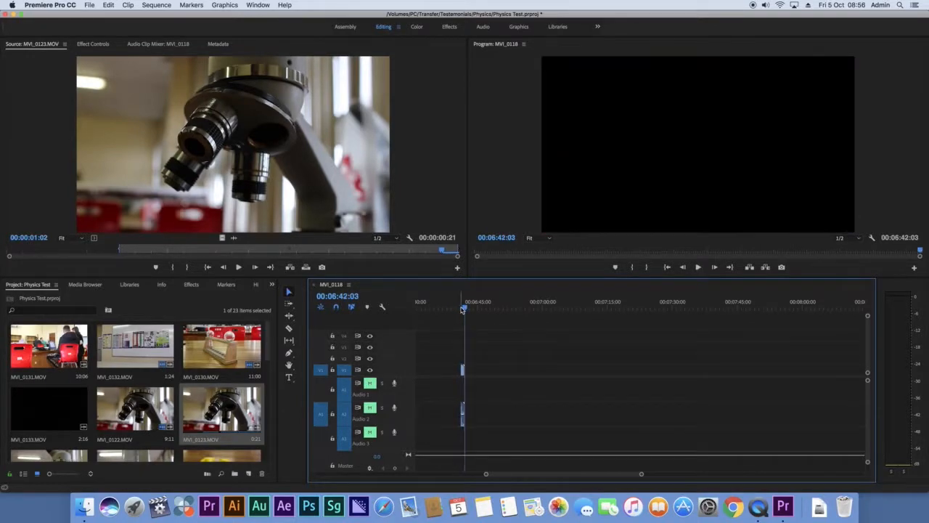
{"action": "key", "text": "space"}
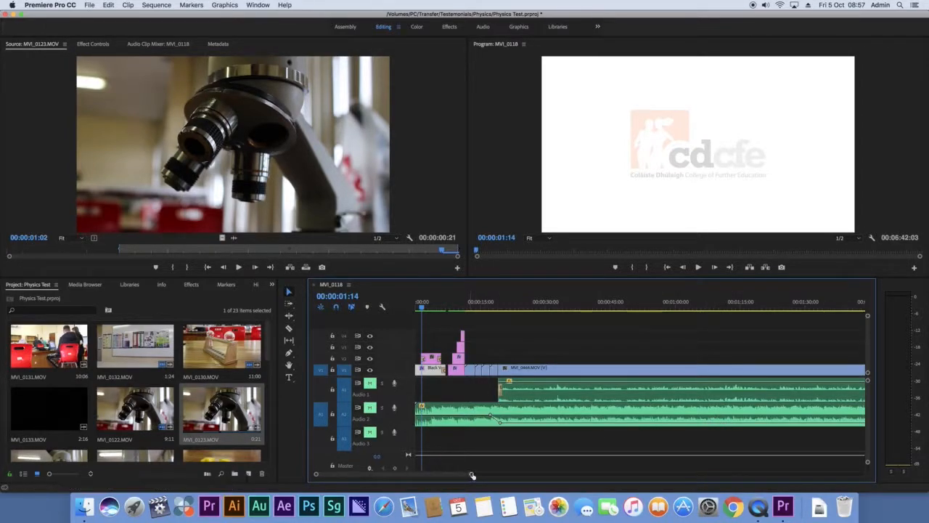
Step: Remove the test clip past the end of the edit and open MVI_0130.MOV in the source monitor
{"action": "mouse_move", "coordinate": [470, 473]}
{"action": "left_mouse_down"}
{"action": "mouse_move", "coordinate": [454, 474]}
{"action": "mouse_move", "coordinate": [756, 476]}
{"action": "left_mouse_up"}
{"action": "scroll", "coordinate": [711, 457], "scroll_direction": "down", "scroll_amount": 2}
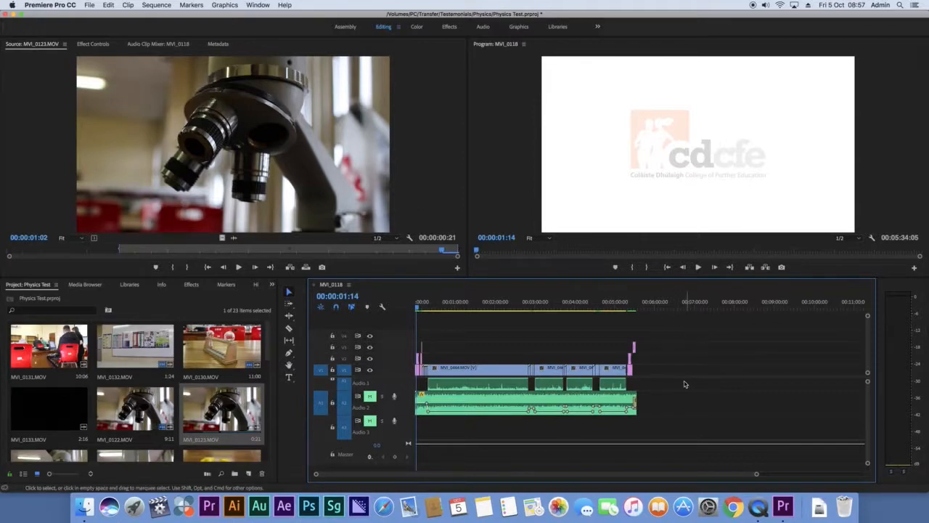
{"action": "double_click", "coordinate": [217, 349]}
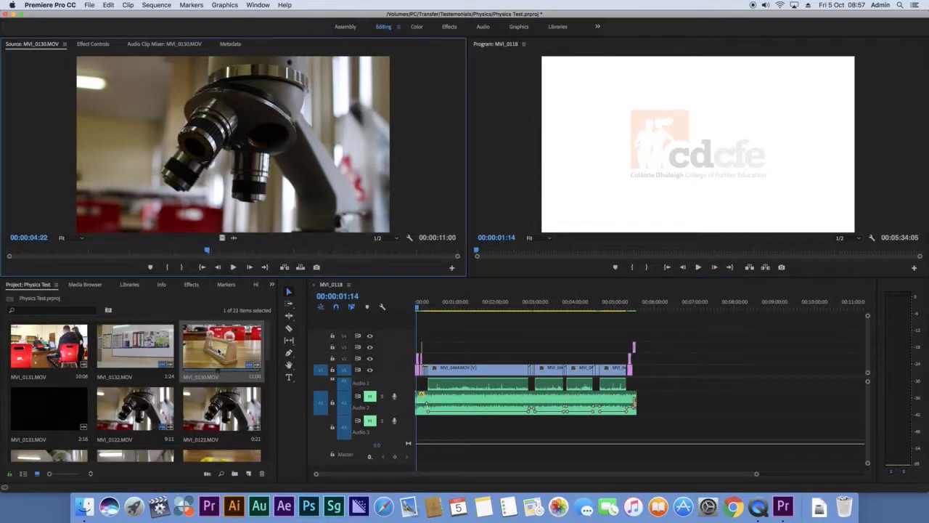
Step: Mark In and Out points on MVI_0130.MOV in the source monitor for a two-second section ending at 00:00:03:19
{"action": "left_click_drag", "start_coordinate": [167, 252], "coordinate": [80, 251]}
{"action": "left_click", "coordinate": [172, 268]}
{"action": "key", "text": "space"}
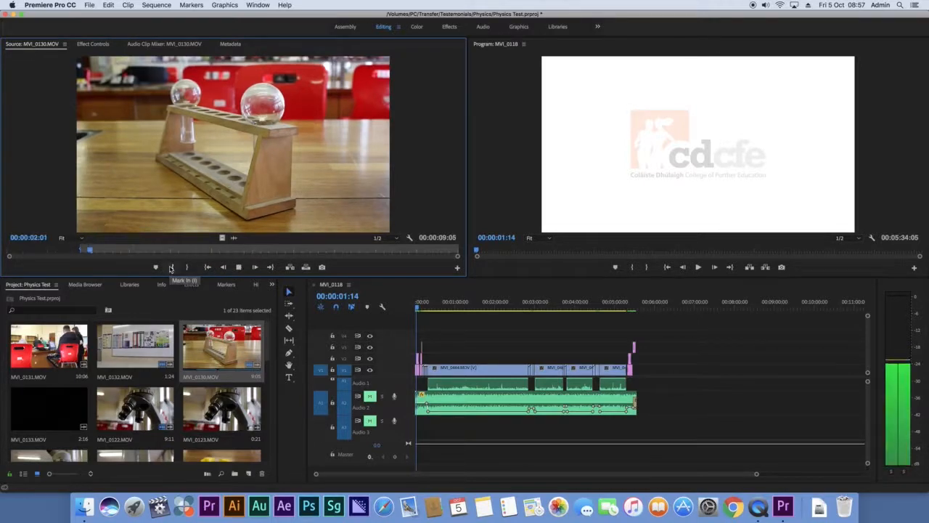
{"action": "key", "text": "space"}
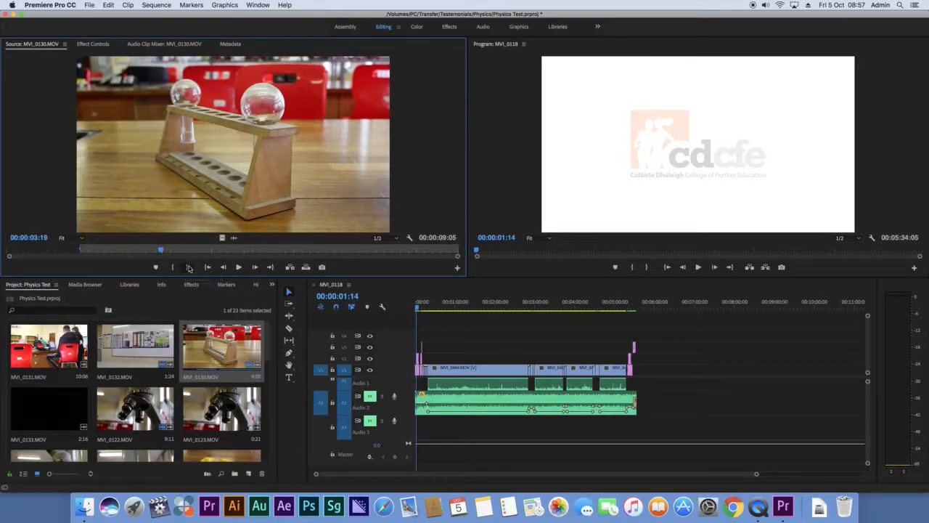
{"action": "left_click", "coordinate": [187, 267]}
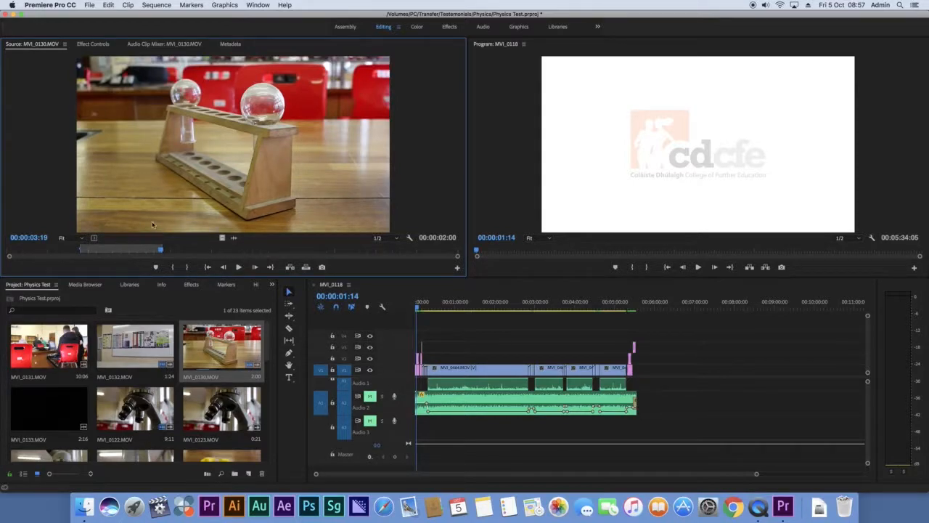
Step: Place the trimmed MVI_0130.MOV past the end of the edit at about 00:06:35 and set the playhead on it at 00:06:36:10
{"action": "left_click_drag", "start_coordinate": [471, 256], "coordinate": [679, 380]}
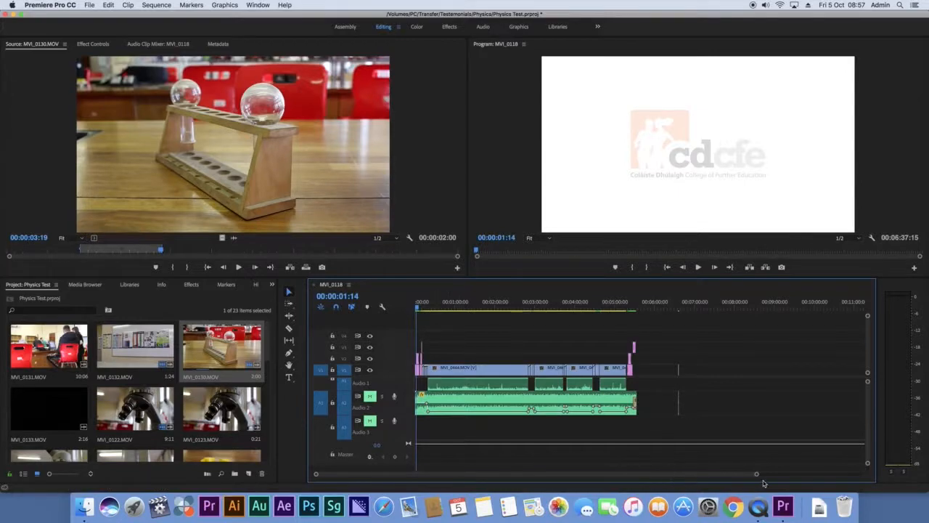
{"action": "left_click_drag", "start_coordinate": [756, 476], "coordinate": [703, 474]}
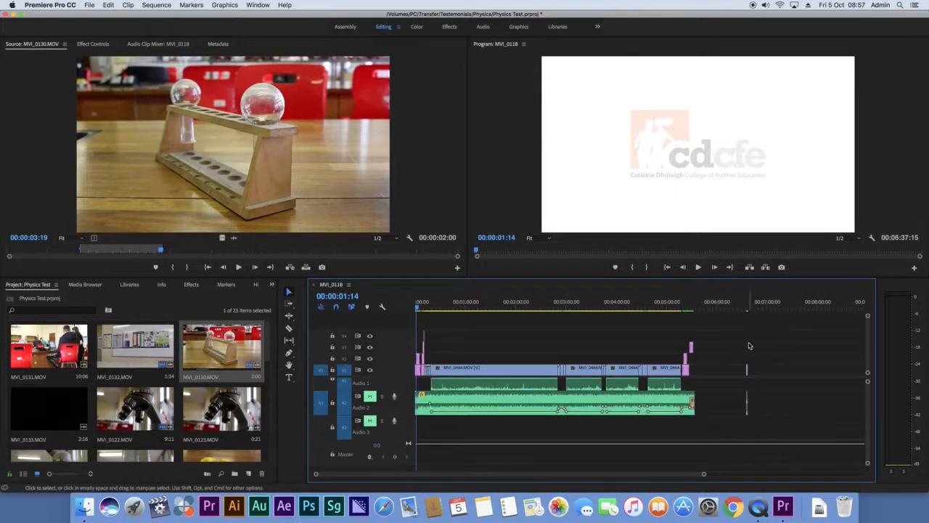
{"action": "left_click", "coordinate": [747, 307]}
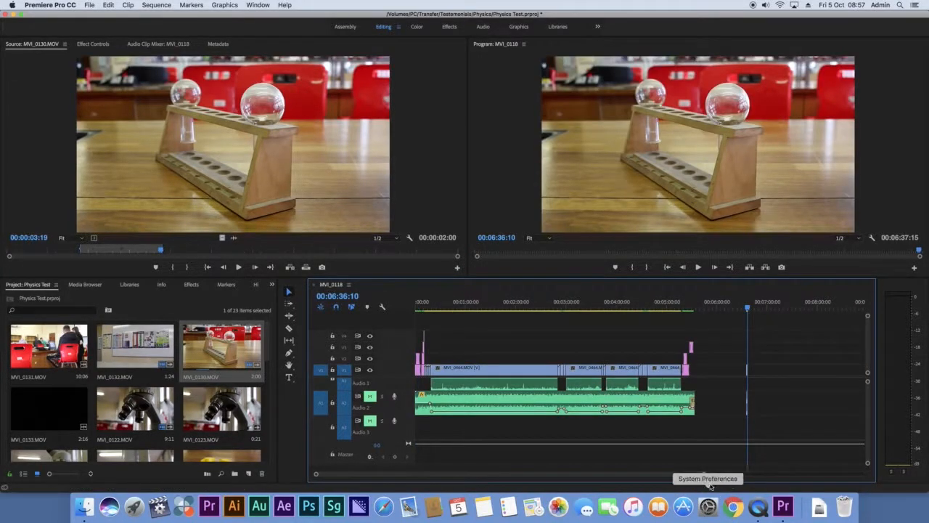
{"action": "left_click_drag", "start_coordinate": [703, 475], "coordinate": [519, 463]}
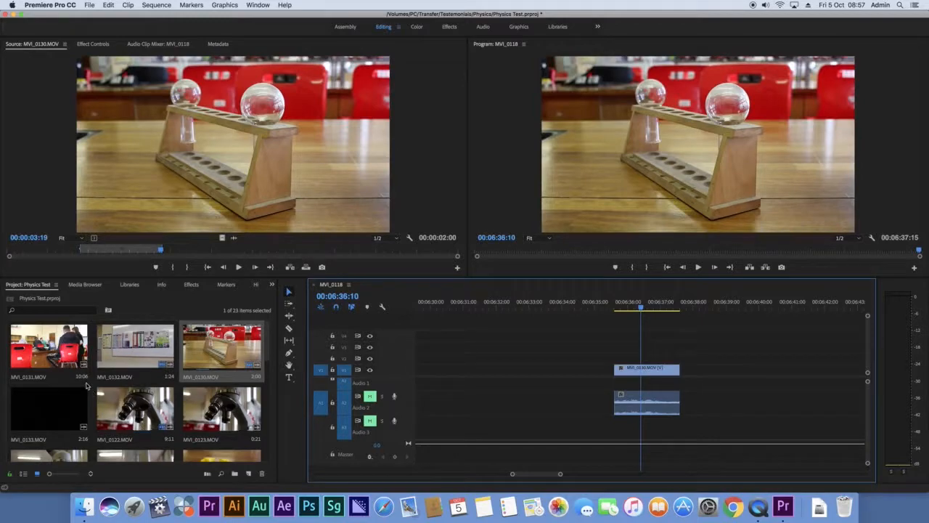
Step: Open MVI_0126.MOV in the source monitor and mark In at 00:00:06:14 and Out at 00:00:09:18
{"action": "scroll", "coordinate": [235, 410], "scroll_direction": "down", "scroll_amount": 3}
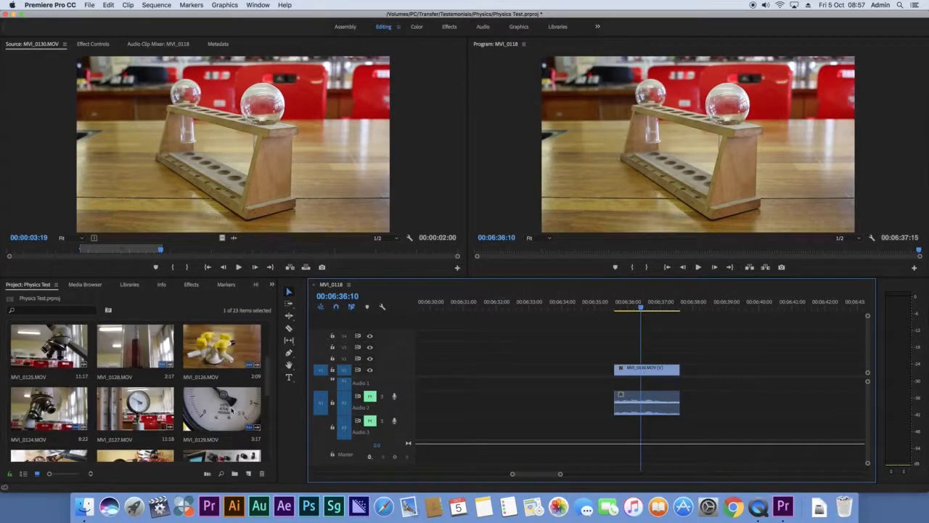
{"action": "double_click", "coordinate": [209, 358]}
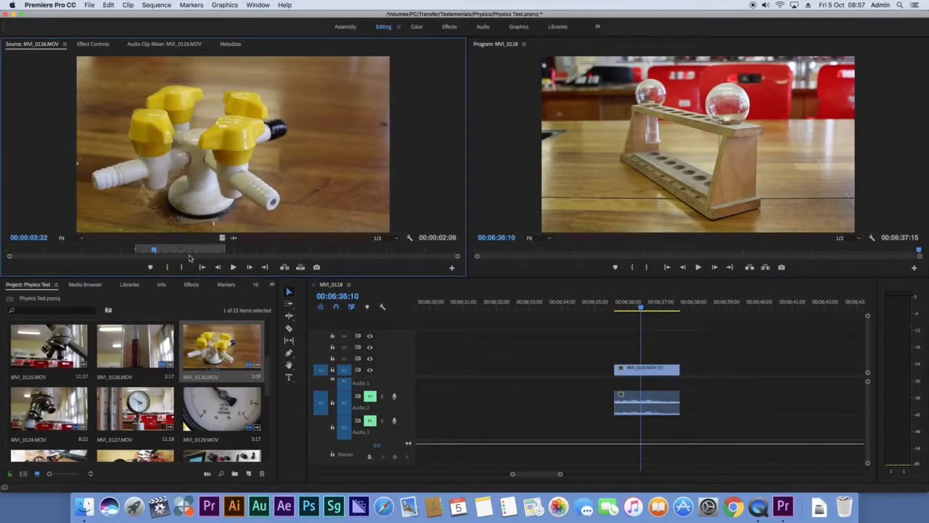
{"action": "left_click", "coordinate": [168, 267]}
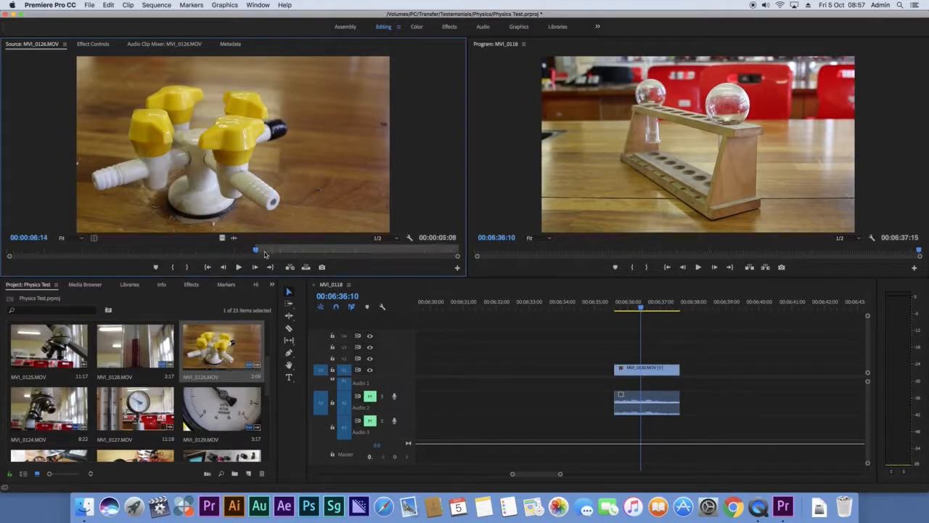
{"action": "left_click_drag", "start_coordinate": [321, 250], "coordinate": [376, 251]}
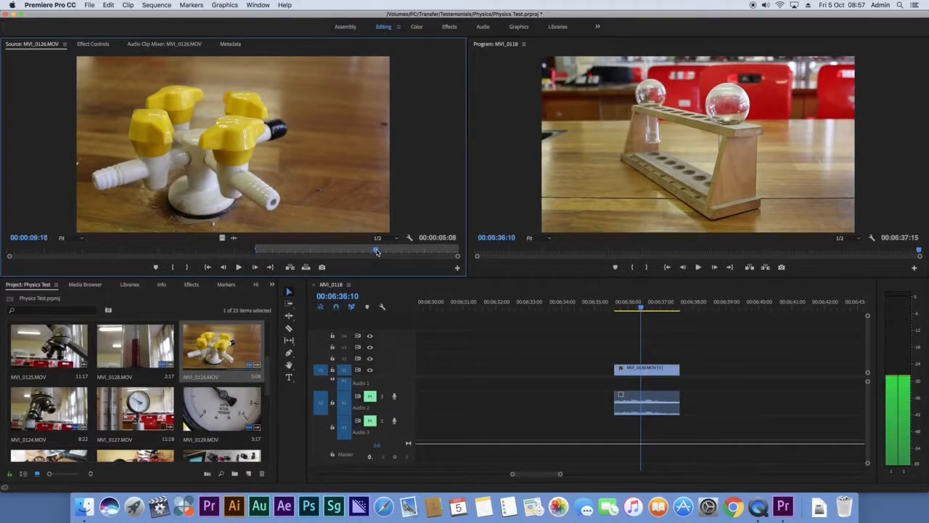
{"action": "left_click", "coordinate": [187, 267]}
Step: Place the trimmed MVI_0126.MOV directly after MVI_0130.MOV in the timeline and play across both clips
{"action": "left_click_drag", "start_coordinate": [435, 234], "coordinate": [687, 376]}
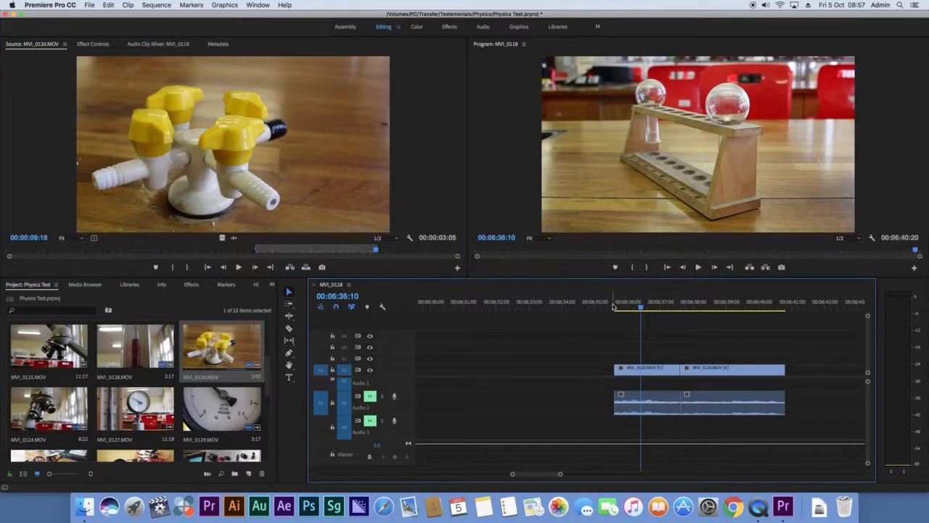
{"action": "left_click", "coordinate": [613, 306]}
{"action": "key", "text": "space"}
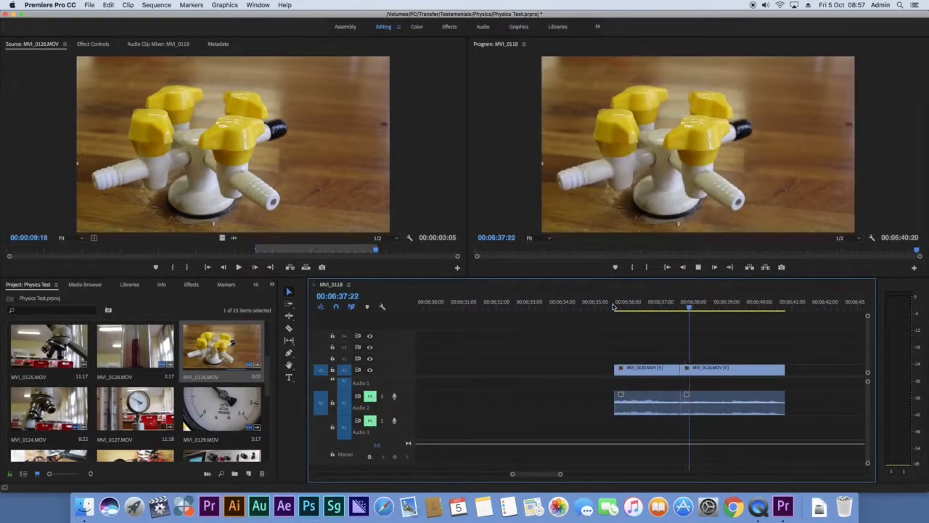
{"action": "key", "text": "space"}
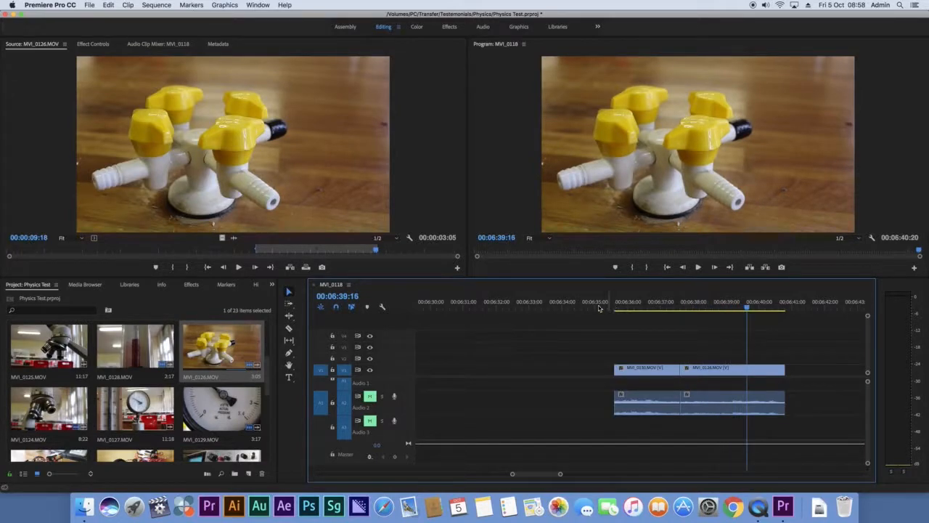
Step: Replay the two test clips from about 00:06:35:14, then unmute Audio 2 and Audio 3 and play them with sound
{"action": "left_click", "coordinate": [614, 307]}
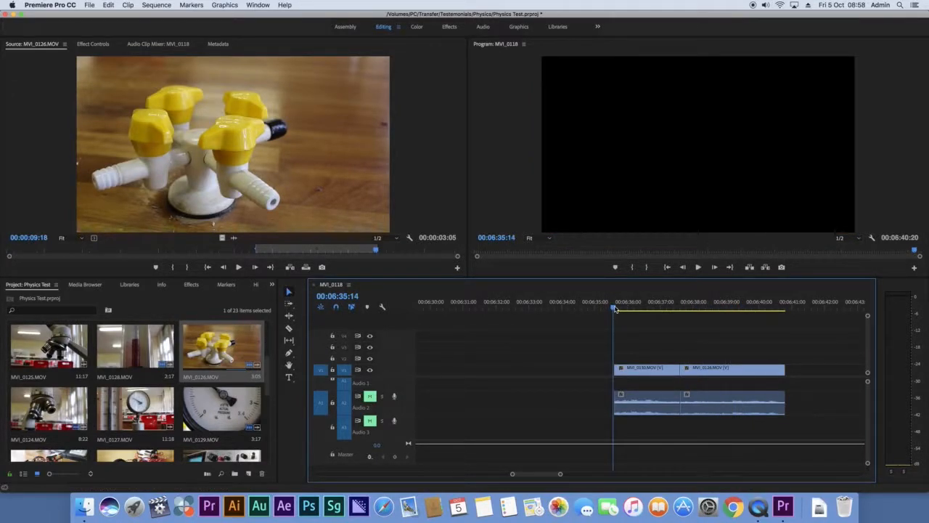
{"action": "left_click_drag", "start_coordinate": [614, 311], "coordinate": [611, 330]}
{"action": "key", "text": "space"}
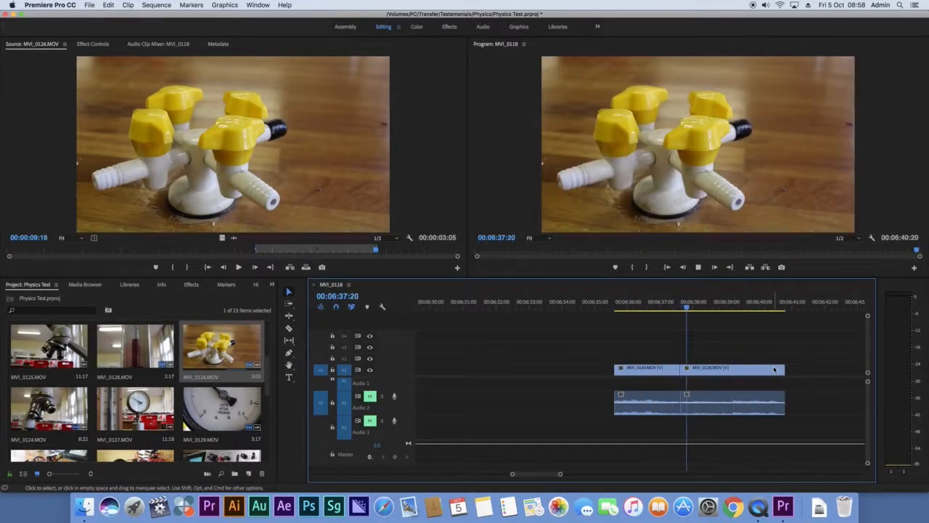
{"action": "key", "text": "space"}
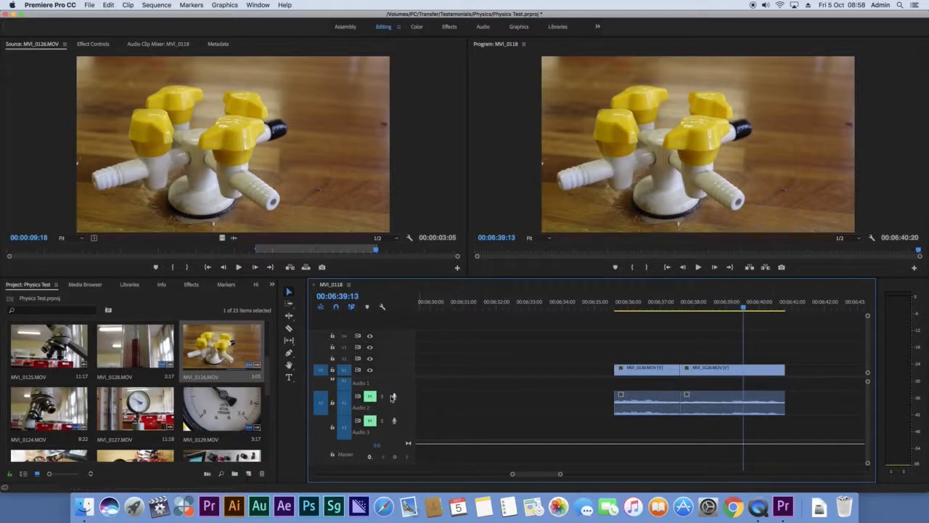
{"action": "left_click", "coordinate": [609, 305]}
{"action": "key", "text": "space"}
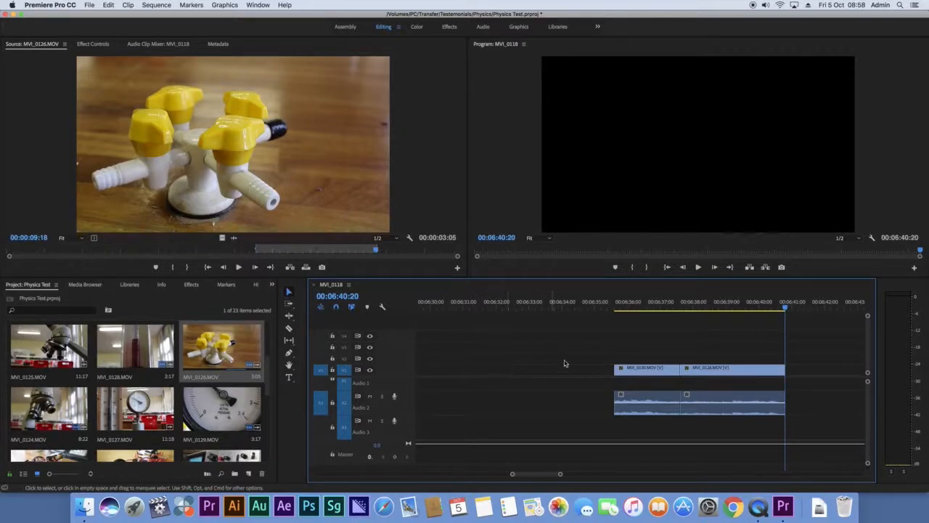
Step: Open the already trimmed MVI_0128.MOV, place it directly after MVI_0126.MOV in the timeline and play all three clips
{"action": "double_click", "coordinate": [160, 343]}
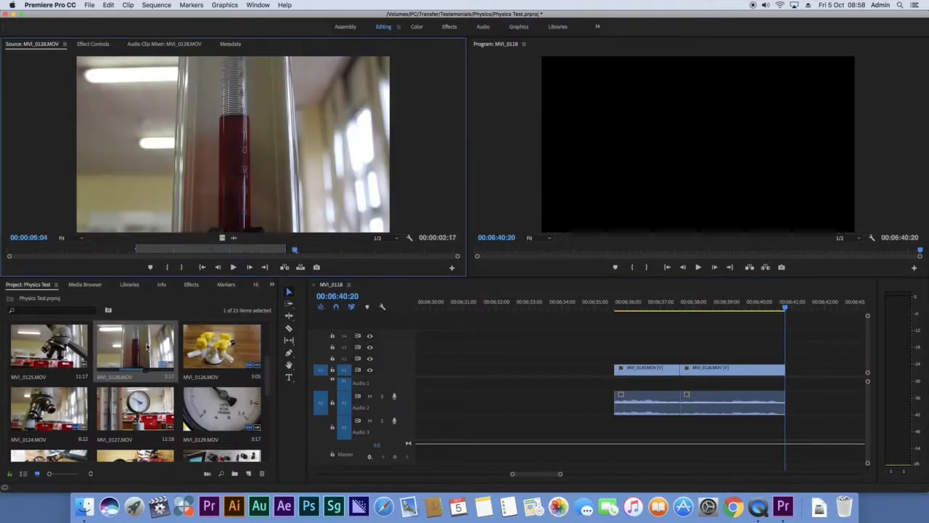
{"action": "left_click_drag", "start_coordinate": [223, 218], "coordinate": [795, 381]}
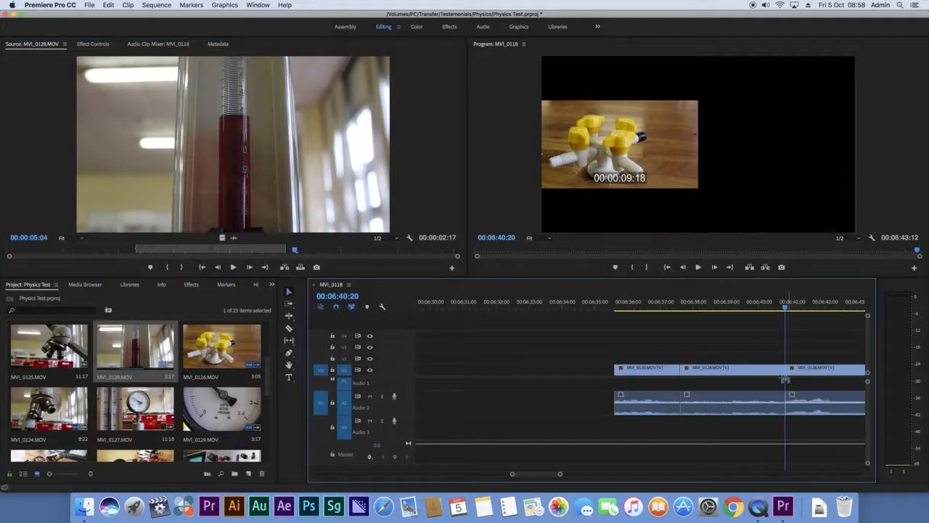
{"action": "left_click", "coordinate": [606, 306]}
{"action": "key", "text": "space"}
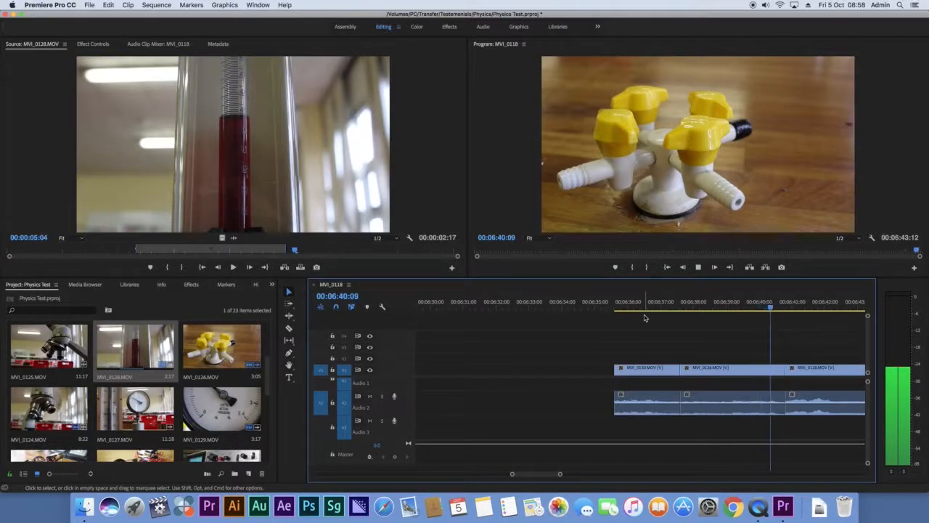
{"action": "key", "text": "space"}
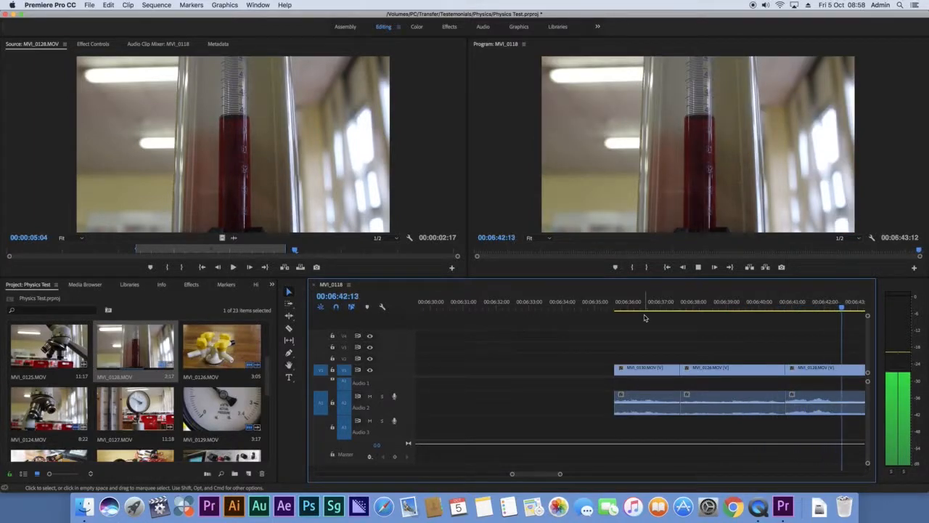
Step: Delete the three test clips MVI_0130, MVI_0126 and MVI_0128 from the timeline
{"action": "left_click_drag", "start_coordinate": [608, 328], "coordinate": [811, 409]}
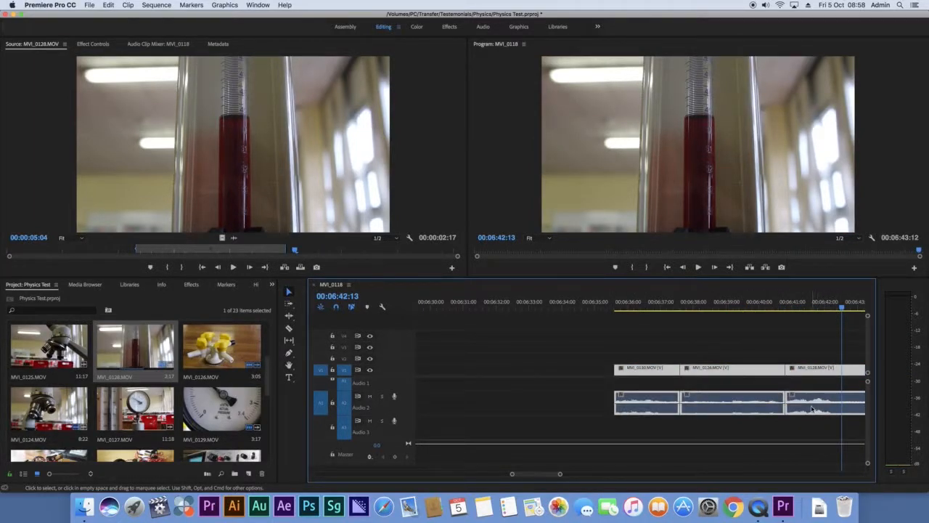
{"action": "key", "text": "Delete"}
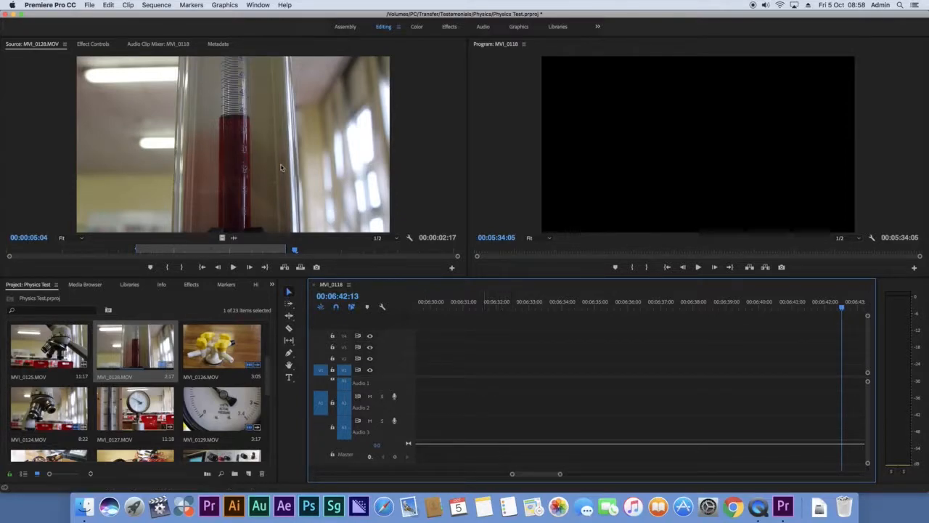
{"action": "left_click", "coordinate": [187, 117]}
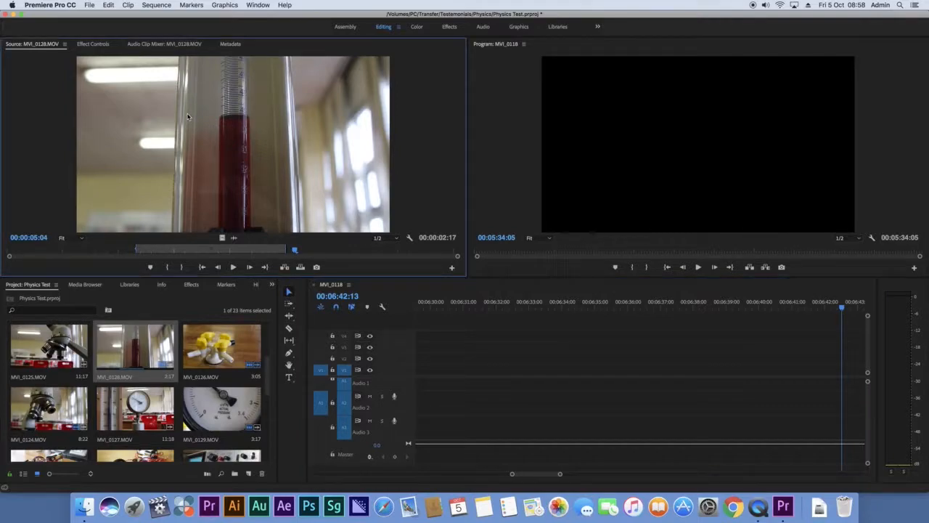
Step: Open MVI_0125.MOV in the source monitor and mark In and Out points for a section of 00:00:05:10 ending at 00:00:08:11
{"action": "left_click", "coordinate": [58, 373]}
{"action": "double_click", "coordinate": [61, 341]}
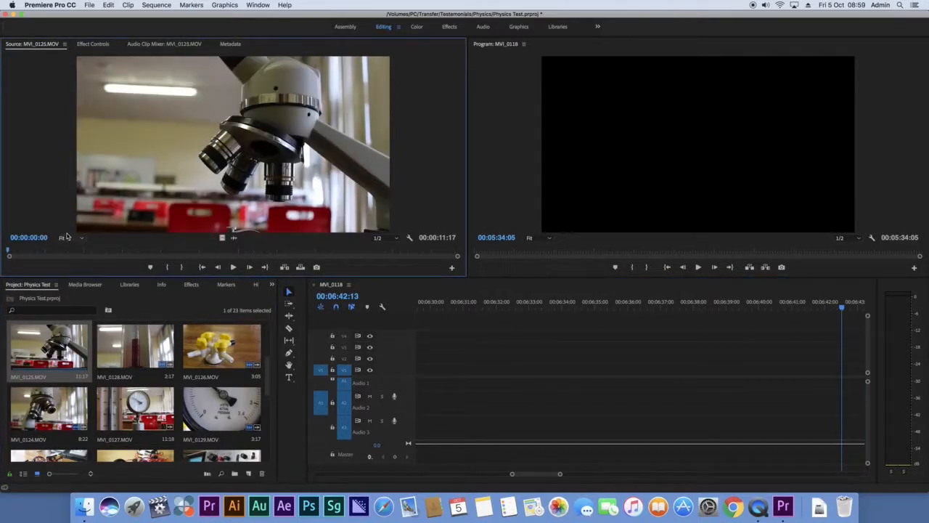
{"action": "left_click", "coordinate": [167, 267]}
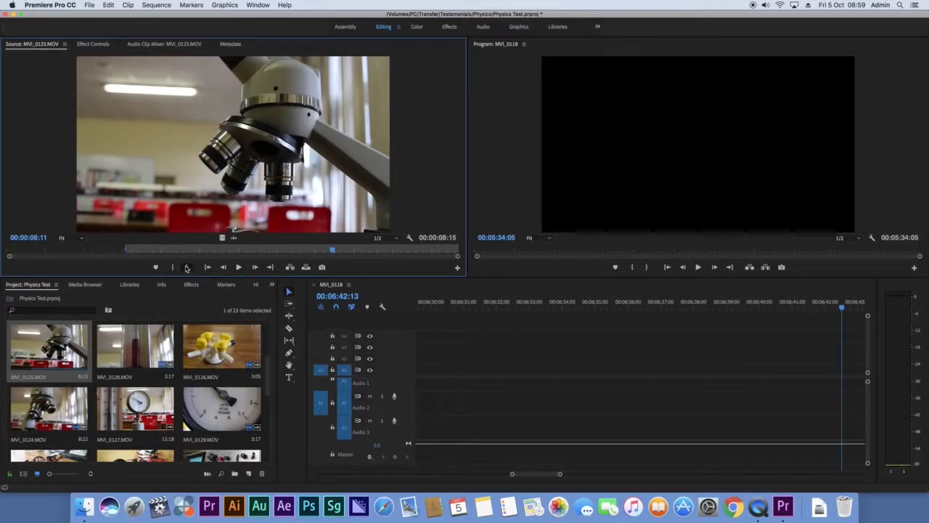
{"action": "left_click", "coordinate": [184, 268]}
Step: Place the trimmed MVI_0125.MOV on V1 in the empty timeline area at about 00:06:33 and play it there
{"action": "left_click_drag", "start_coordinate": [234, 227], "coordinate": [536, 385]}
{"action": "left_click", "coordinate": [533, 305]}
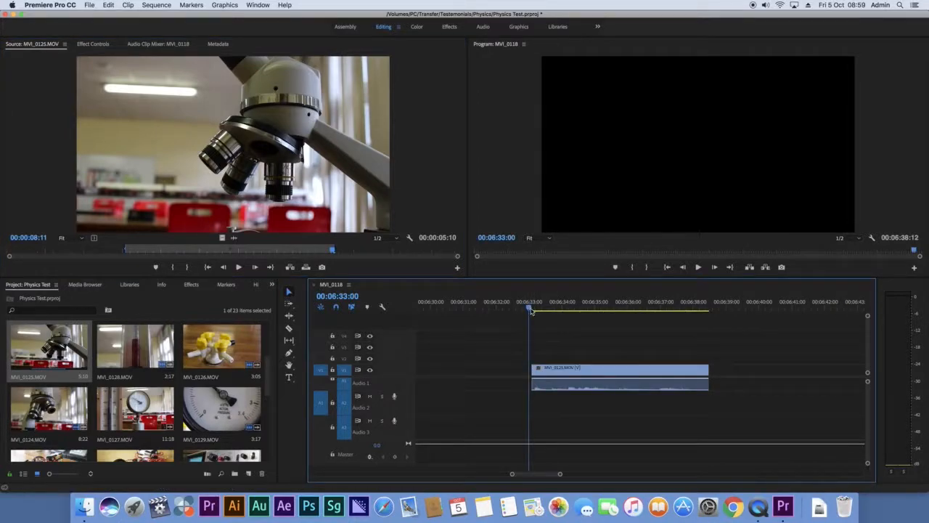
{"action": "key", "text": "space"}
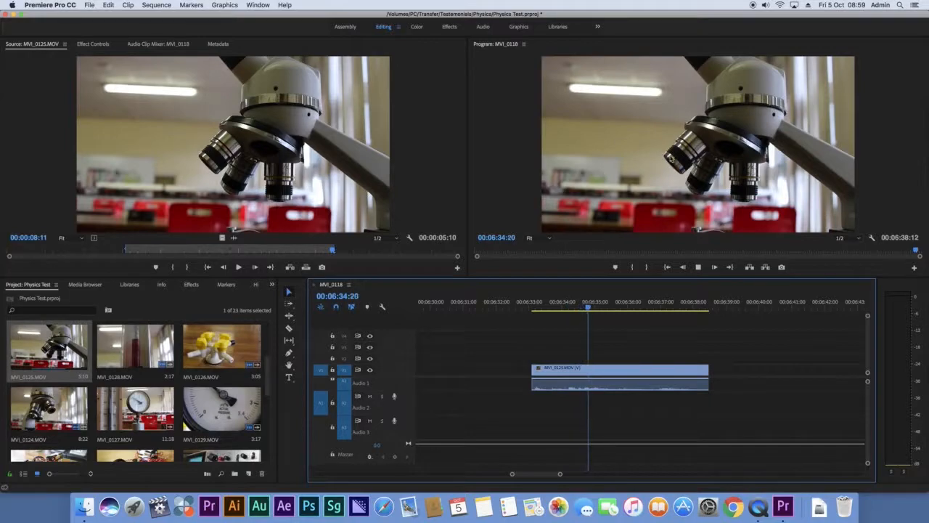
{"action": "key", "text": "space"}
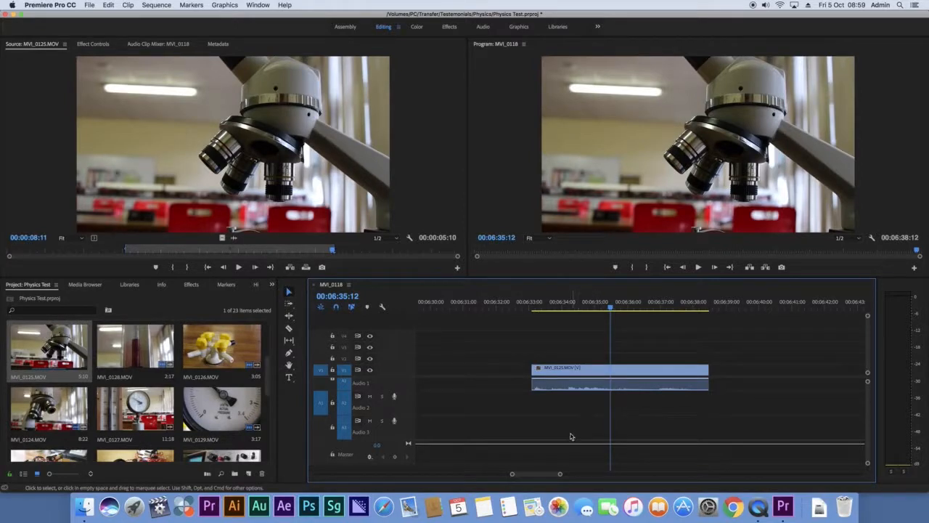
Step: Open MVI_0128.MOV, place its marked section directly after MVI_0125.MOV in the timeline and play across the cut
{"action": "scroll", "coordinate": [181, 421], "scroll_direction": "up", "scroll_amount": 2}
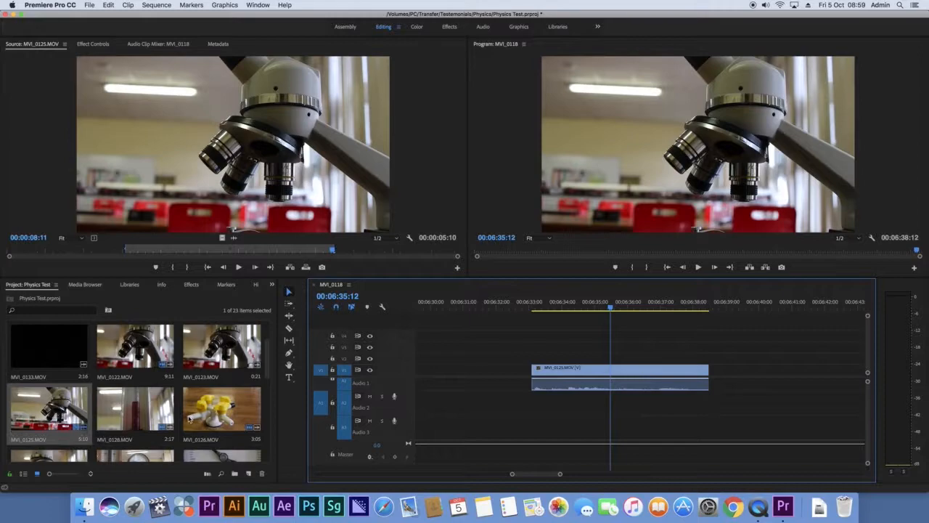
{"action": "double_click", "coordinate": [135, 409]}
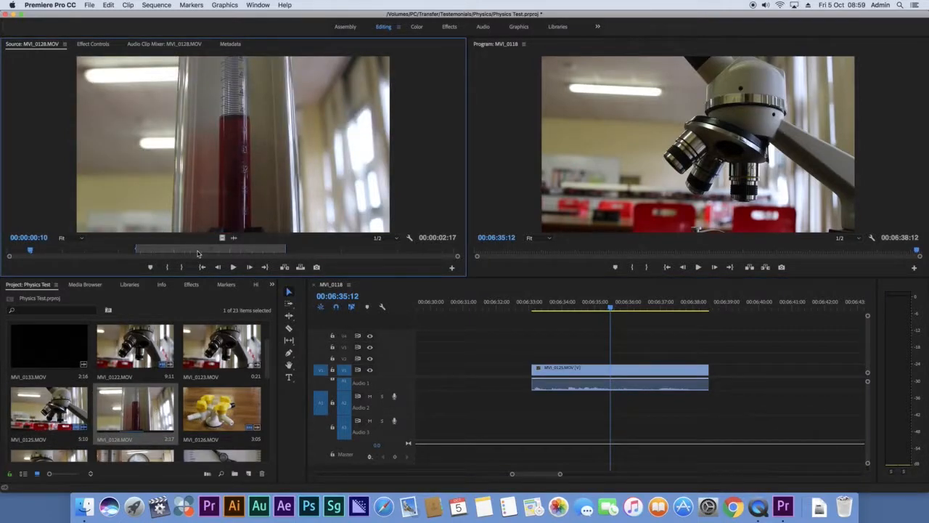
{"action": "left_click_drag", "start_coordinate": [230, 138], "coordinate": [714, 388]}
{"action": "left_click", "coordinate": [660, 306]}
{"action": "key", "text": "space"}
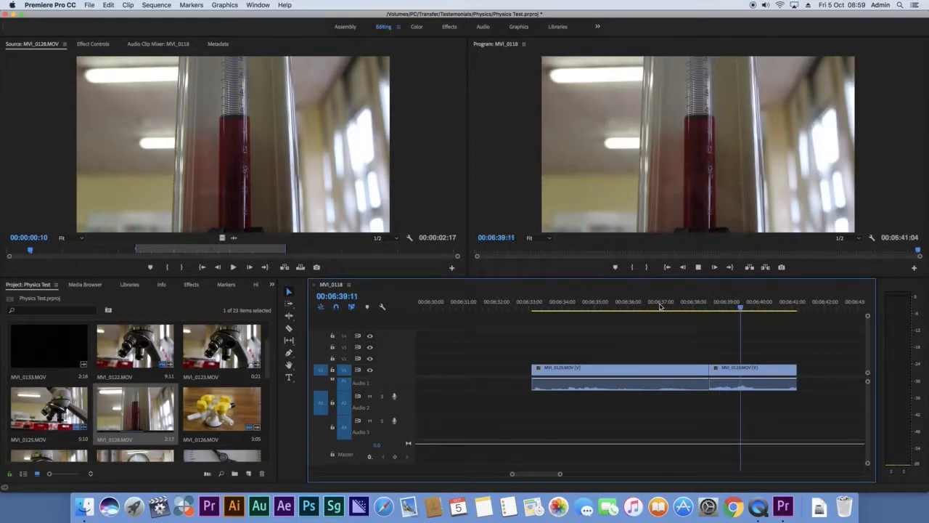
{"action": "key", "text": "space"}
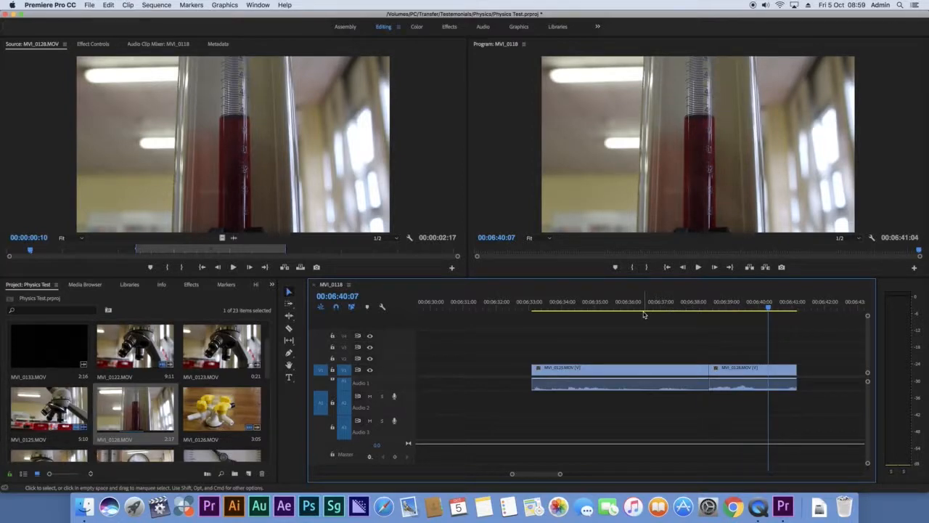